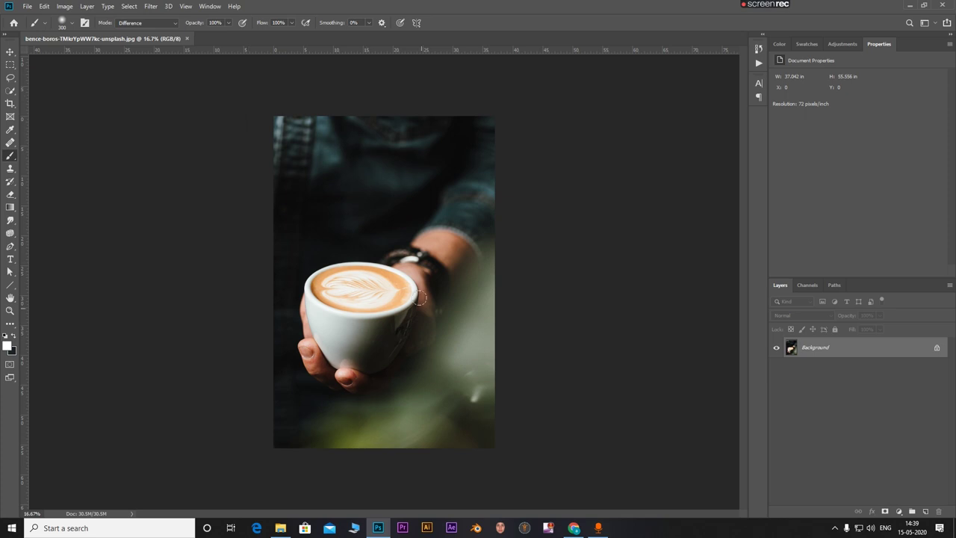
- Zoom in on the cup and pick the Quick Selection Tool with brush size 50
{"action": "key", "text": "ctrl+plus"}
{"action": "scroll", "coordinate": [396, 300], "scroll_direction": "up", "scroll_amount": 5}
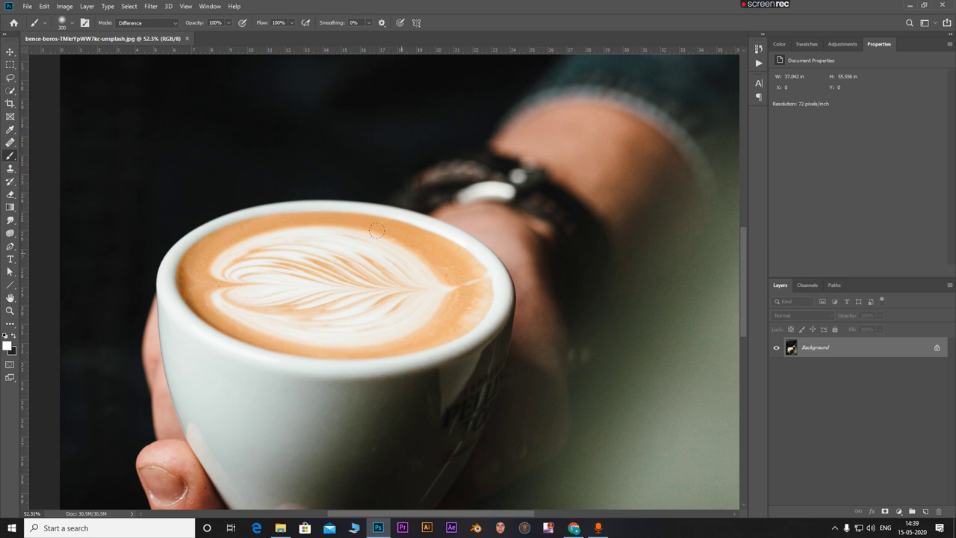
{"action": "left_click", "coordinate": [10, 91]}
{"action": "key", "text": "bracketright"}
{"action": "key", "text": "bracketright"}
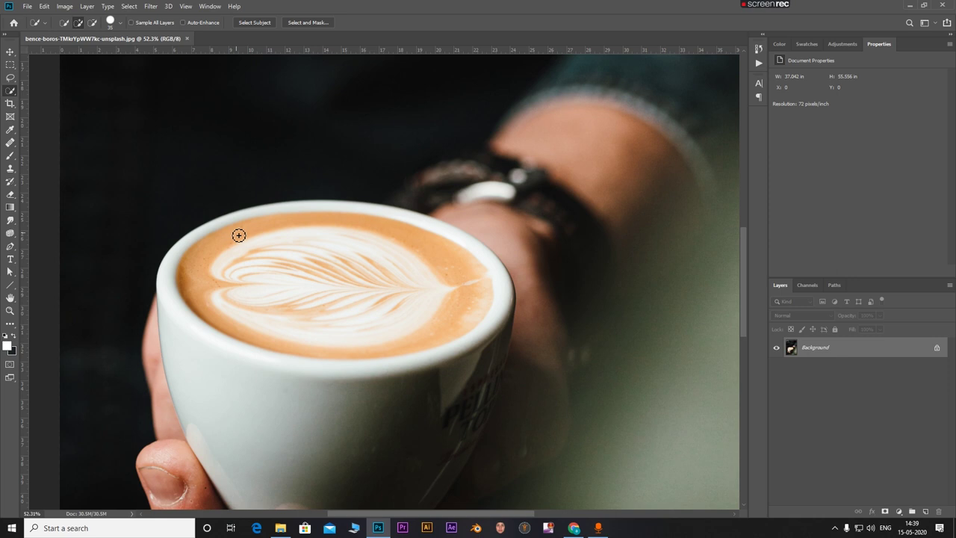
{"action": "key", "text": "bracketright"}
{"action": "key", "text": "bracketright"}
{"action": "key", "text": "bracketright"}
{"action": "key", "text": "bracketright"}
{"action": "key", "text": "bracketright"}
{"action": "key", "text": "bracketright"}
{"action": "key", "text": "bracketright"}
{"action": "key", "text": "bracketright"}
{"action": "key", "text": "bracketright"}
{"action": "key", "text": "bracketright"}
{"action": "key", "text": "bracketright"}
{"action": "key", "text": "bracketright"}
{"action": "key", "text": "bracketright"}
{"action": "key", "text": "bracketleft"}
{"action": "key", "text": "bracketleft"}
{"action": "key", "text": "bracketleft"}
{"action": "key", "text": "bracketleft"}
{"action": "key", "text": "bracketleft"}
{"action": "key", "text": "bracketleft"}
{"action": "key", "text": "bracketleft"}
{"action": "key", "text": "bracketleft"}
{"action": "key", "text": "bracketleft"}
- Brush over the latte surface and subtract the cup's right rim, returning to Add mode
{"action": "mouse_move", "coordinate": [235, 233]}
{"action": "left_mouse_down"}
{"action": "mouse_move", "coordinate": [431, 284]}
{"action": "mouse_move", "coordinate": [330, 288]}
{"action": "left_mouse_up"}
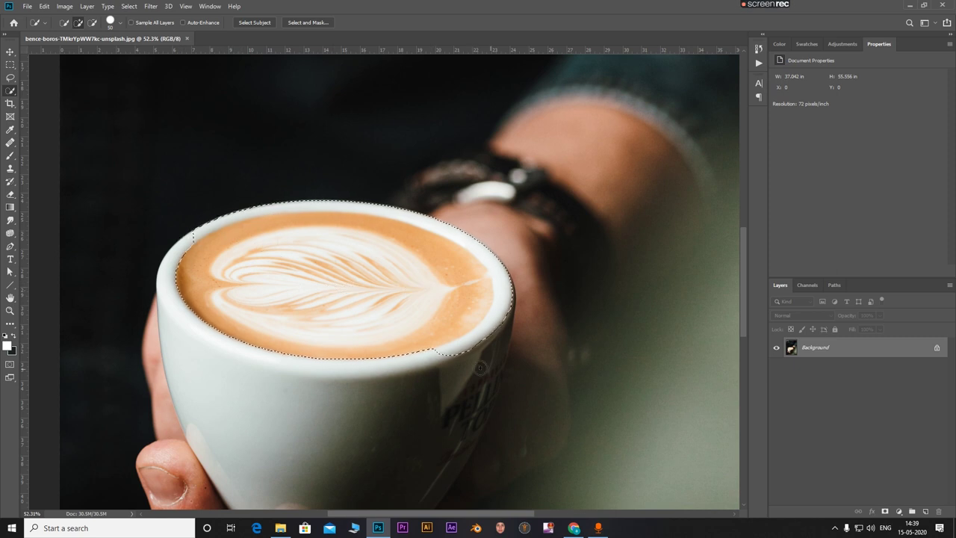
{"action": "mouse_move", "coordinate": [443, 359]}
{"action": "left_mouse_down"}
{"action": "mouse_move", "coordinate": [482, 338]}
{"action": "mouse_move", "coordinate": [508, 303]}
{"action": "mouse_move", "coordinate": [509, 269]}
{"action": "mouse_move", "coordinate": [450, 225]}
{"action": "mouse_move", "coordinate": [379, 209]}
{"action": "left_mouse_up"}
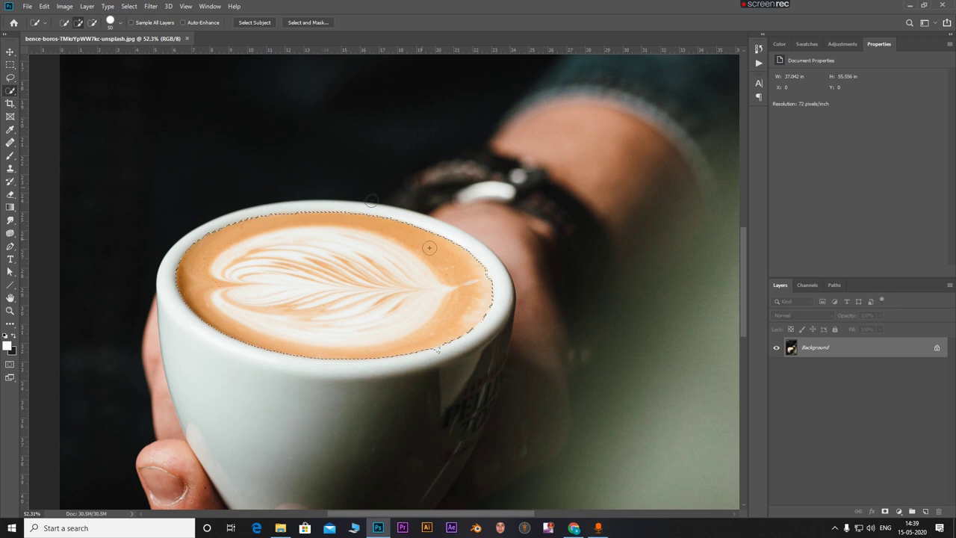
{"action": "key", "text": "alt"}
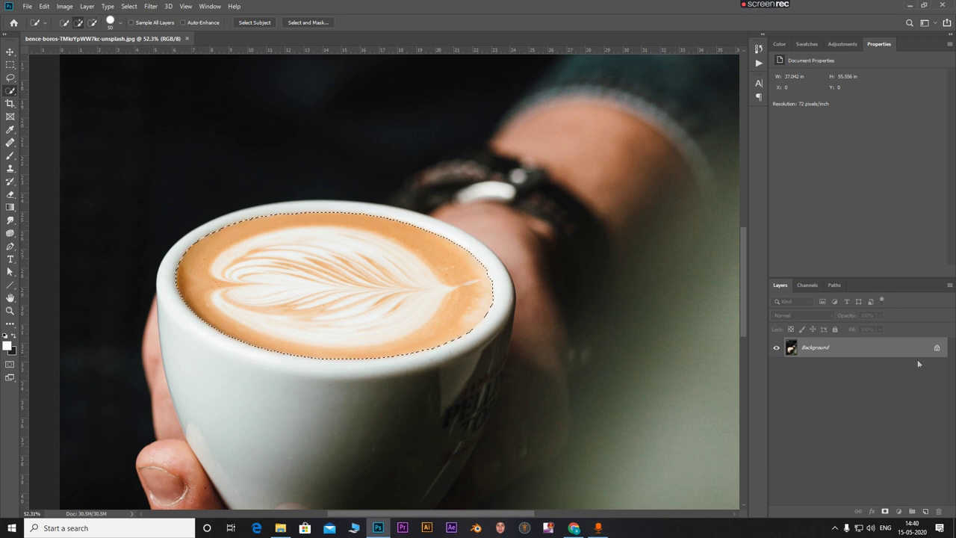
- Duplicate Background, mask the copy to the coffee selection, and hide the original Background layer
{"action": "left_click_drag", "start_coordinate": [898, 349], "coordinate": [928, 508]}
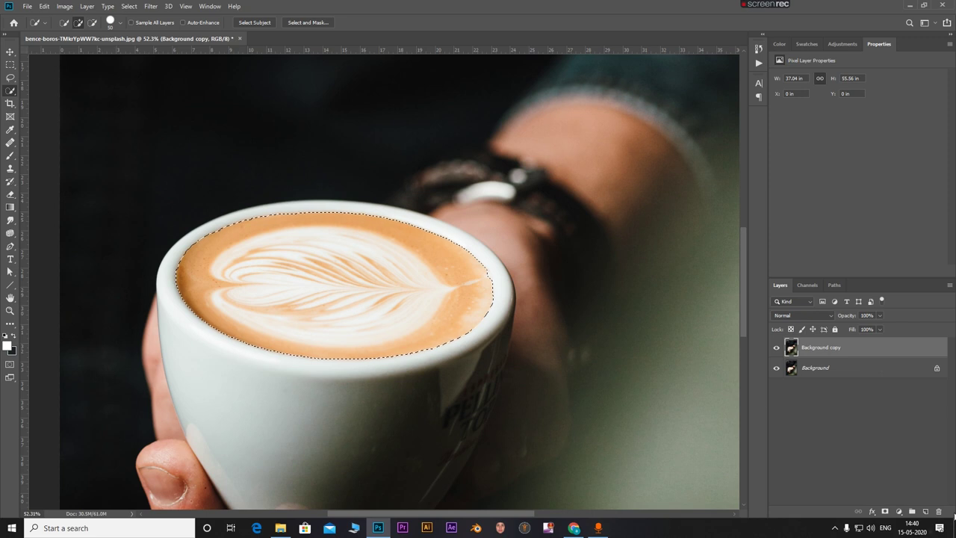
{"action": "left_click", "coordinate": [885, 512]}
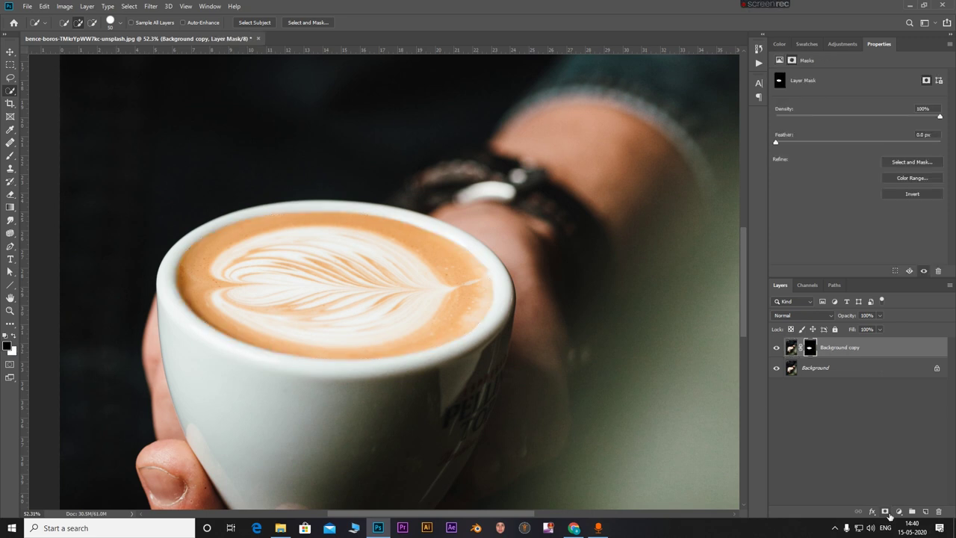
{"action": "left_click", "coordinate": [776, 368]}
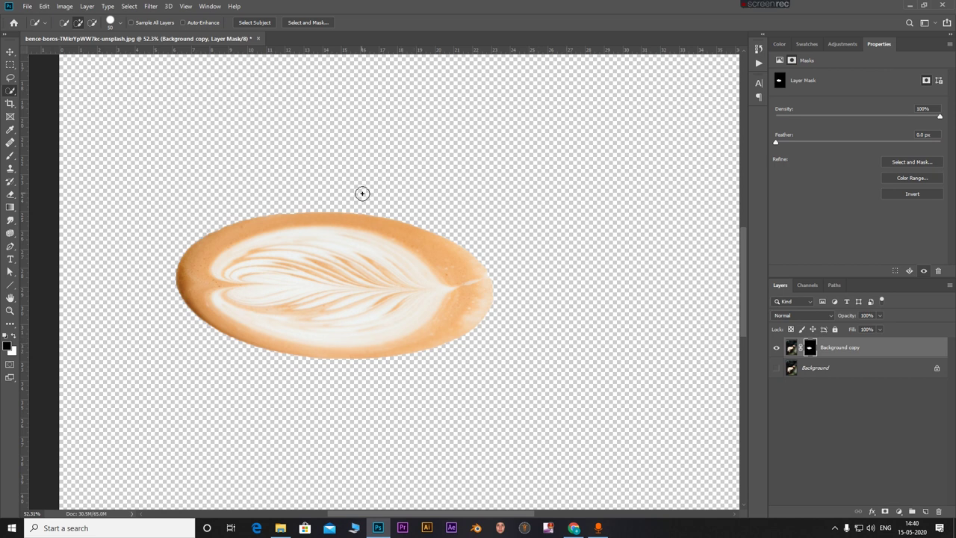
- Show Background again and drag the aerial city photo from its folder onto the canvas
{"action": "left_click", "coordinate": [775, 369]}
{"action": "scroll", "coordinate": [314, 324], "scroll_direction": "down", "scroll_amount": 5}
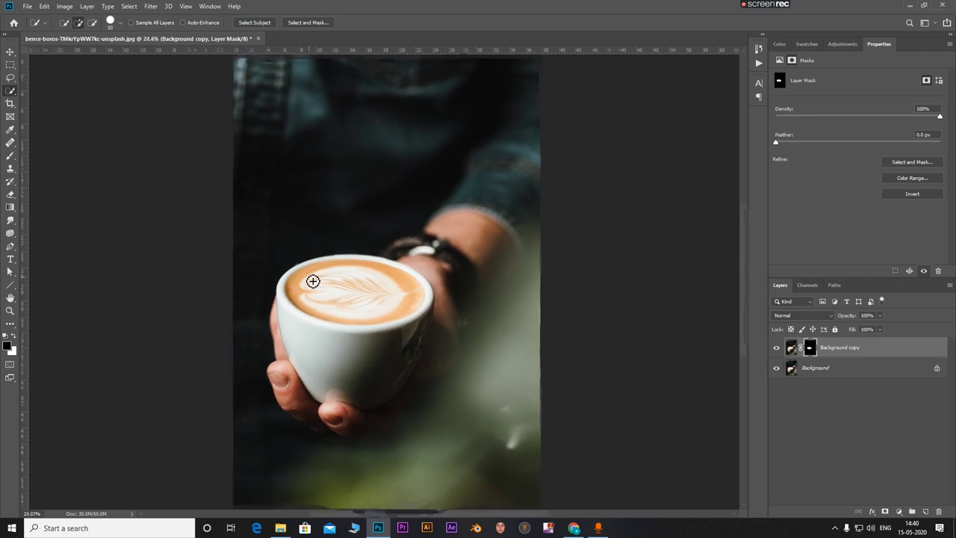
{"action": "mouse_move", "coordinate": [280, 528]}
{"action": "left_click", "coordinate": [283, 484]}
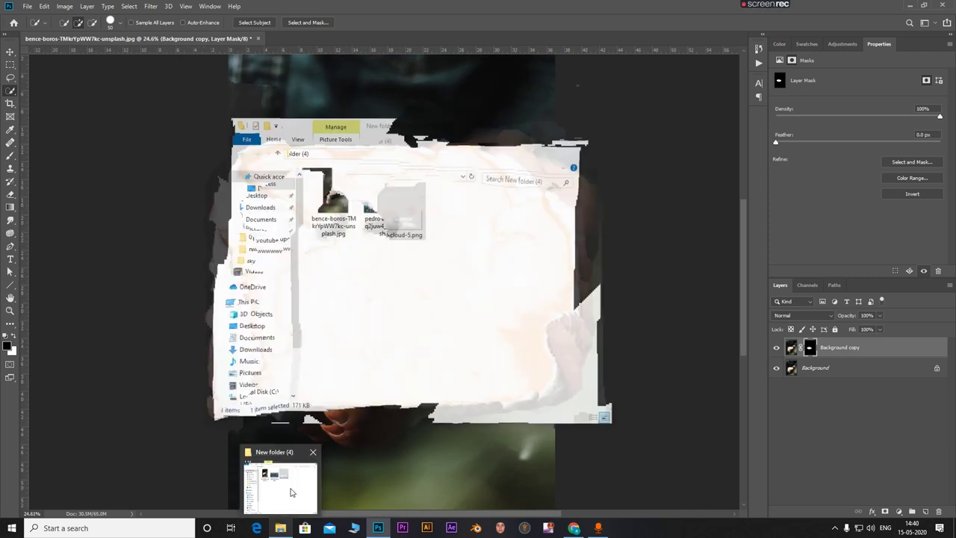
{"action": "left_click_drag", "start_coordinate": [366, 213], "coordinate": [381, 474]}
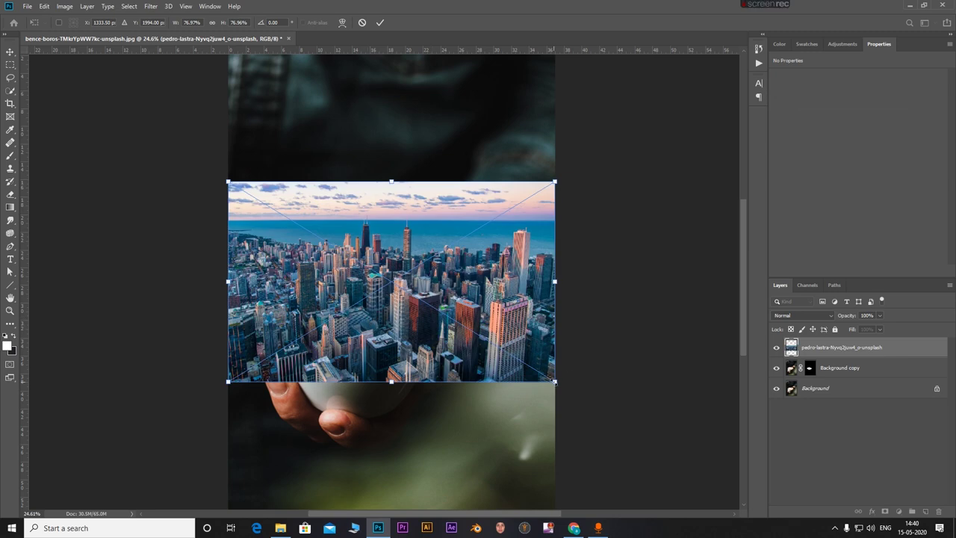
- Scale the city photo down, move it up over the cup, and commit the placement
{"action": "left_click_drag", "start_coordinate": [554, 381], "coordinate": [455, 325]}
{"action": "left_click_drag", "start_coordinate": [423, 288], "coordinate": [442, 303]}
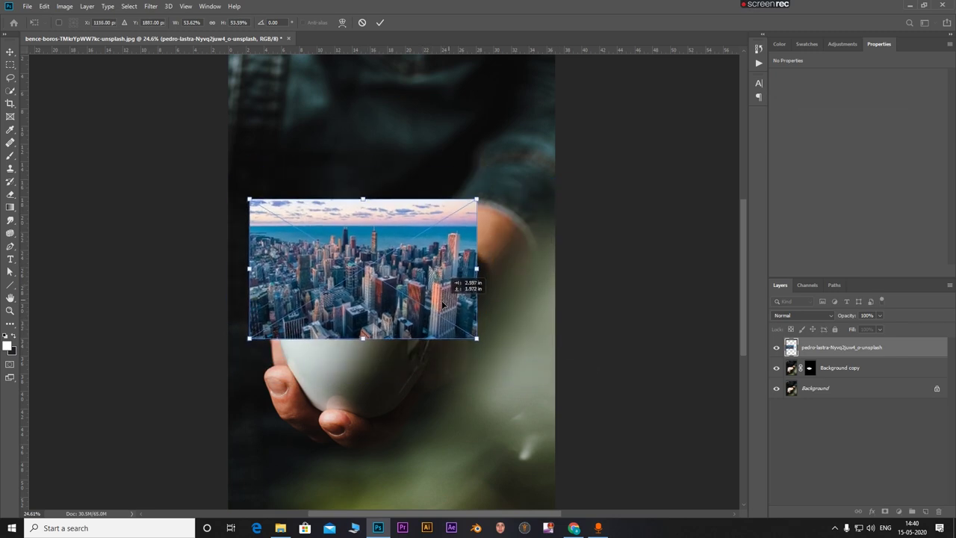
{"action": "scroll", "coordinate": [353, 278], "scroll_direction": "up", "scroll_amount": 3}
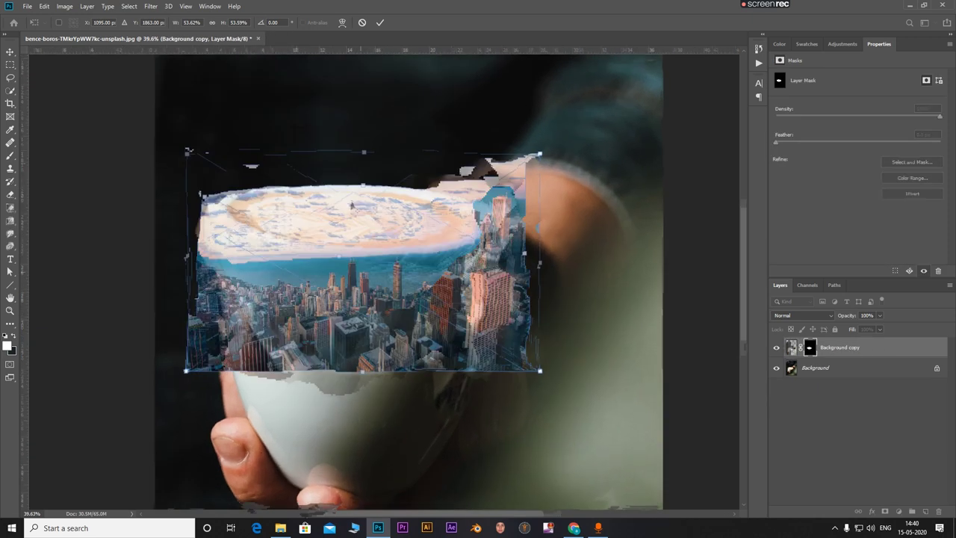
{"action": "key", "text": "Return"}
- Quick-select the city photo's sky and sea, then Alt-add a layer mask hiding them
{"action": "key", "text": "w"}
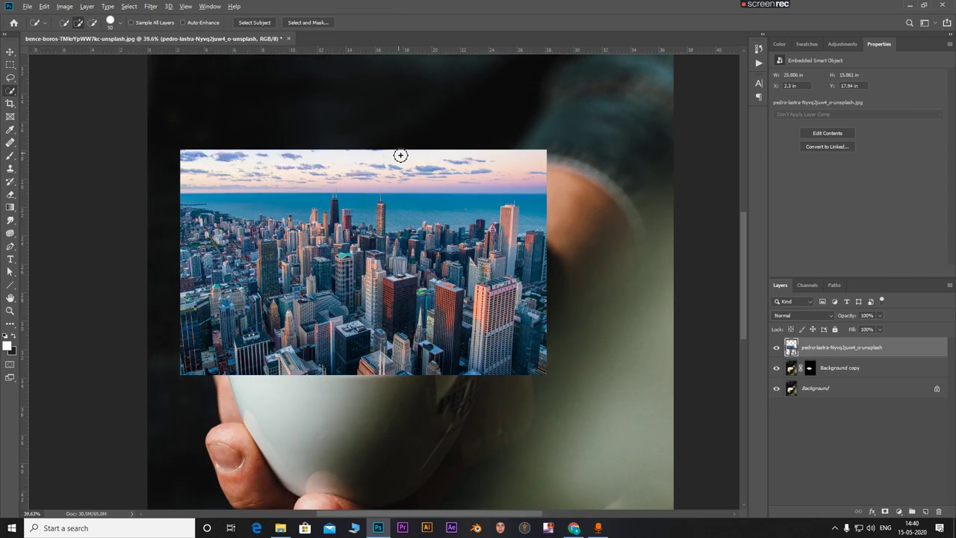
{"action": "scroll", "coordinate": [401, 155], "scroll_direction": "up", "scroll_amount": 2}
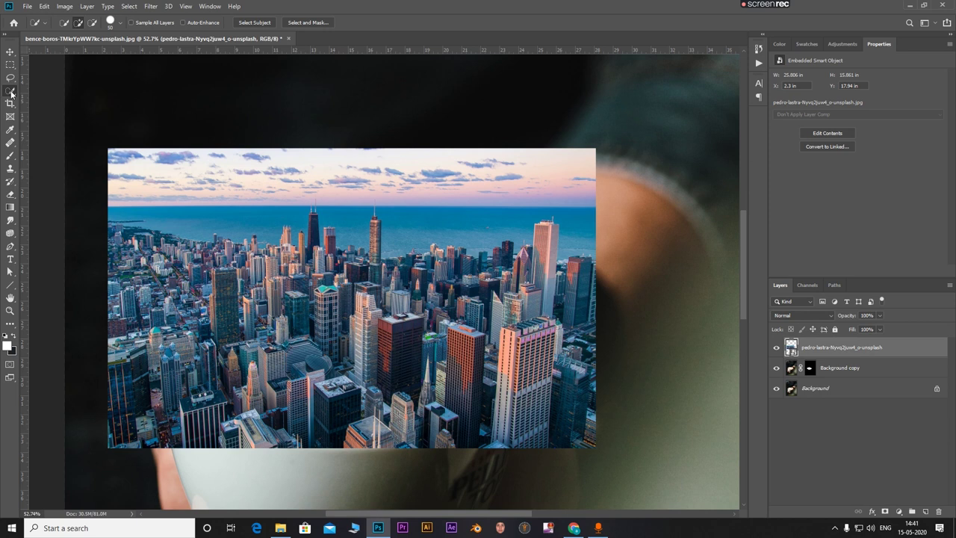
{"action": "mouse_move", "coordinate": [128, 162]}
{"action": "left_mouse_down"}
{"action": "mouse_move", "coordinate": [241, 192]}
{"action": "mouse_move", "coordinate": [378, 180]}
{"action": "mouse_move", "coordinate": [546, 190]}
{"action": "mouse_move", "coordinate": [458, 229]}
{"action": "mouse_move", "coordinate": [440, 202]}
{"action": "mouse_move", "coordinate": [393, 178]}
{"action": "mouse_move", "coordinate": [349, 171]}
{"action": "mouse_move", "coordinate": [340, 213]}
{"action": "mouse_move", "coordinate": [322, 171]}
{"action": "mouse_move", "coordinate": [248, 187]}
{"action": "mouse_move", "coordinate": [234, 216]}
{"action": "left_mouse_up"}
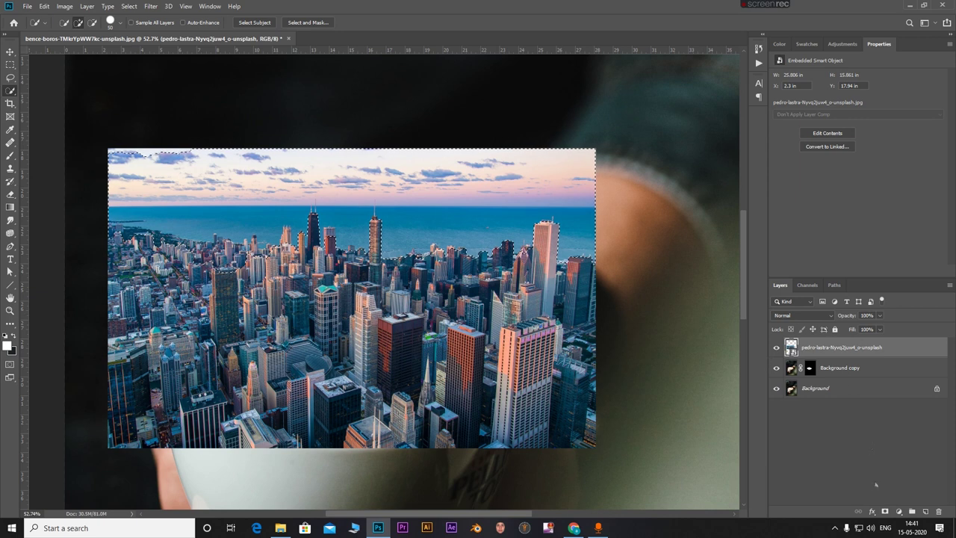
{"action": "left_click", "coordinate": [885, 511]}
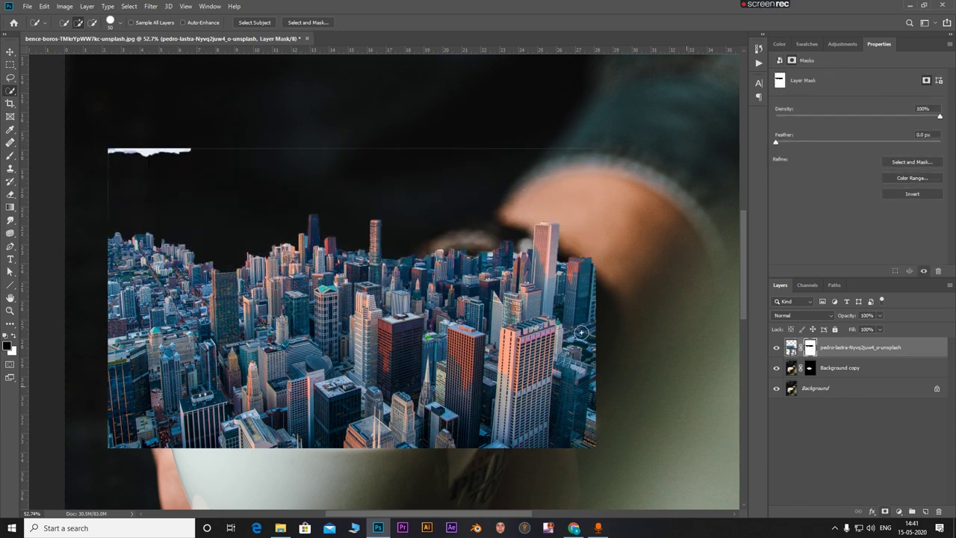
{"action": "scroll", "coordinate": [257, 234], "scroll_direction": "down", "scroll_amount": 3}
{"action": "scroll", "coordinate": [197, 192], "scroll_direction": "up", "scroll_amount": 1}
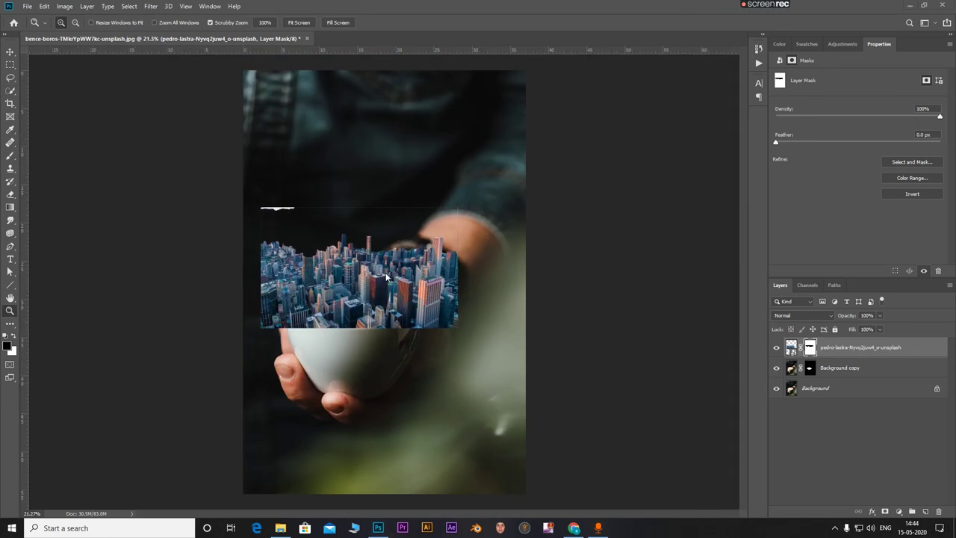
- Paint black on the city mask over the leftover sky strip, shrinking the brush to 400
{"action": "left_click", "coordinate": [10, 156]}
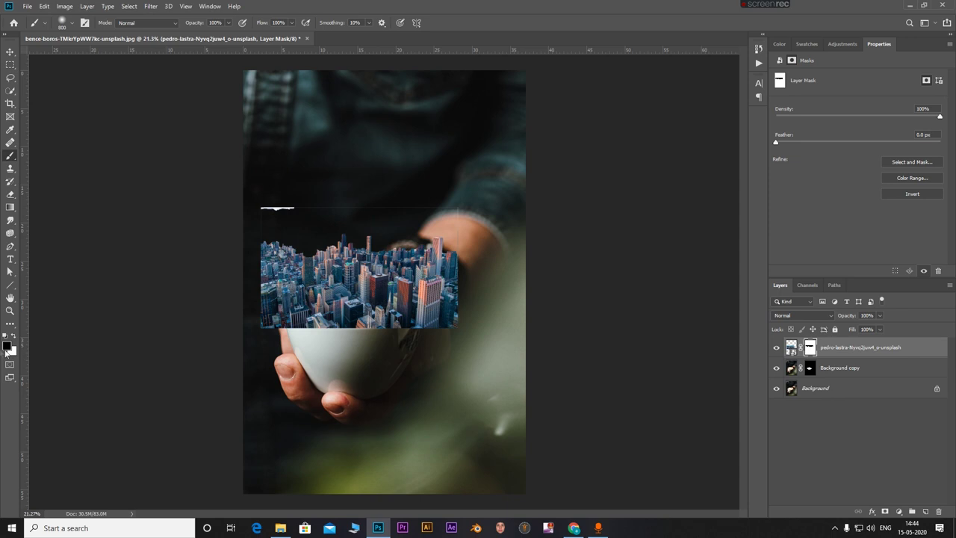
{"action": "key", "text": "x"}
{"action": "left_click_drag", "start_coordinate": [263, 208], "coordinate": [293, 208]}
{"action": "left_click_drag", "start_coordinate": [249, 165], "coordinate": [284, 162]}
{"action": "key", "text": "bracketleft"}
{"action": "key", "text": "bracketleft"}
{"action": "scroll", "coordinate": [330, 275], "scroll_direction": "up", "scroll_amount": 5}
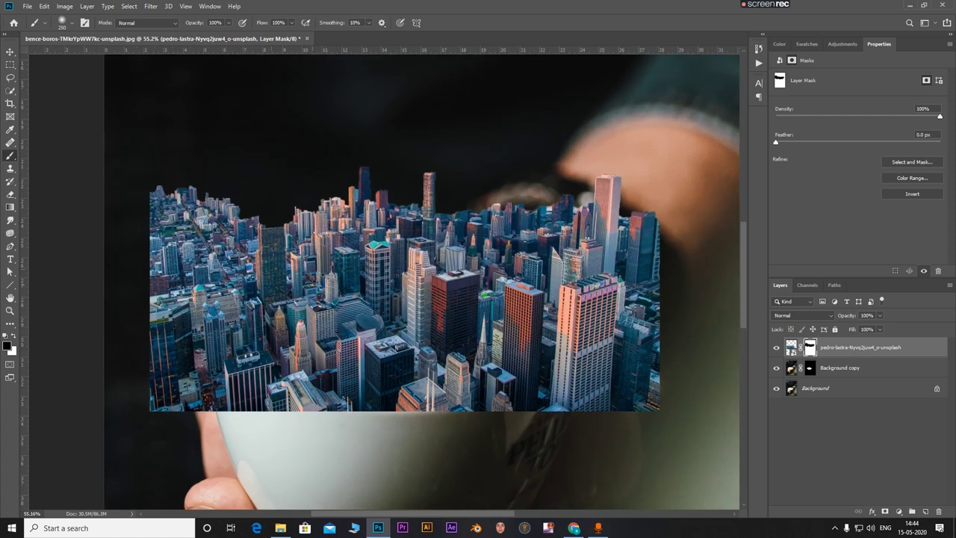
- Clip the city to the coffee layer and paint its mask so buildings rise above the rim
{"action": "scroll", "coordinate": [221, 182], "scroll_direction": "down", "scroll_amount": 2}
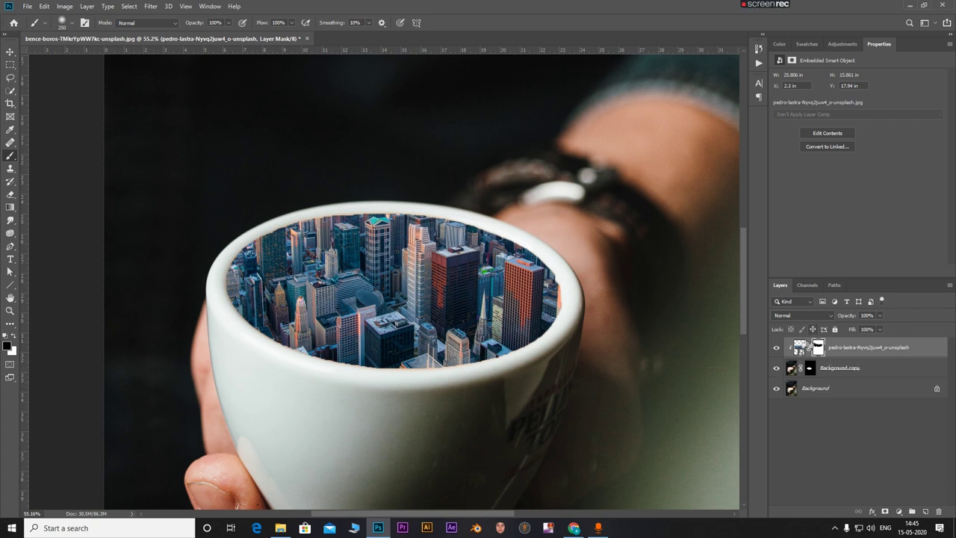
{"action": "left_click", "coordinate": [810, 368]}
{"action": "key", "text": "ctrl+z"}
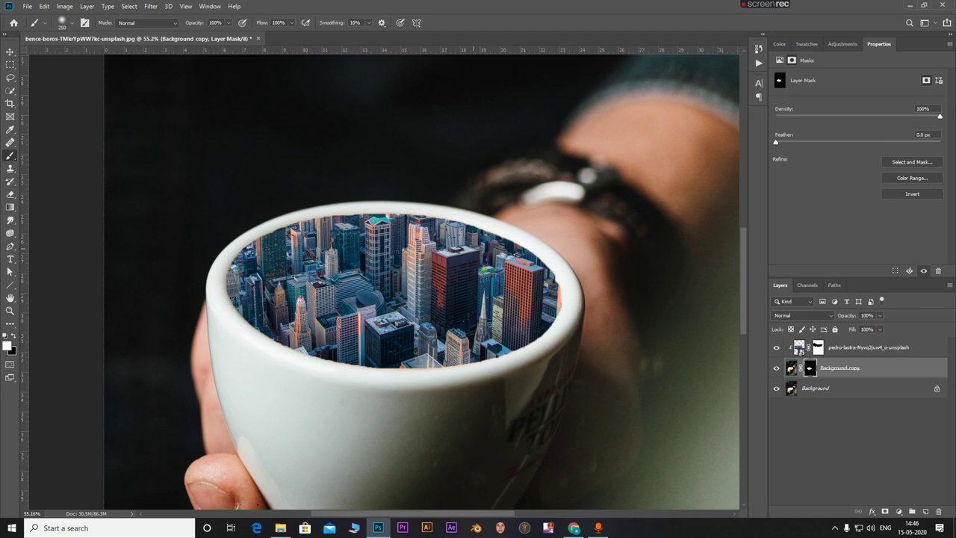
{"action": "mouse_move", "coordinate": [546, 261]}
{"action": "left_mouse_down"}
{"action": "mouse_move", "coordinate": [522, 209]}
{"action": "mouse_move", "coordinate": [553, 190]}
{"action": "mouse_move", "coordinate": [508, 217]}
{"action": "mouse_move", "coordinate": [482, 172]}
{"action": "mouse_move", "coordinate": [455, 202]}
{"action": "mouse_move", "coordinate": [436, 141]}
{"action": "mouse_move", "coordinate": [403, 172]}
{"action": "mouse_move", "coordinate": [318, 171]}
{"action": "mouse_move", "coordinate": [284, 216]}
{"action": "mouse_move", "coordinate": [235, 239]}
{"action": "mouse_move", "coordinate": [233, 183]}
{"action": "mouse_move", "coordinate": [220, 224]}
{"action": "mouse_move", "coordinate": [190, 157]}
{"action": "mouse_move", "coordinate": [186, 221]}
{"action": "left_mouse_up"}
{"action": "mouse_move", "coordinate": [473, 227]}
{"action": "left_mouse_down"}
{"action": "mouse_move", "coordinate": [587, 276]}
{"action": "mouse_move", "coordinate": [590, 179]}
{"action": "mouse_move", "coordinate": [549, 233]}
{"action": "mouse_move", "coordinate": [582, 293]}
{"action": "mouse_move", "coordinate": [567, 325]}
{"action": "left_mouse_up"}
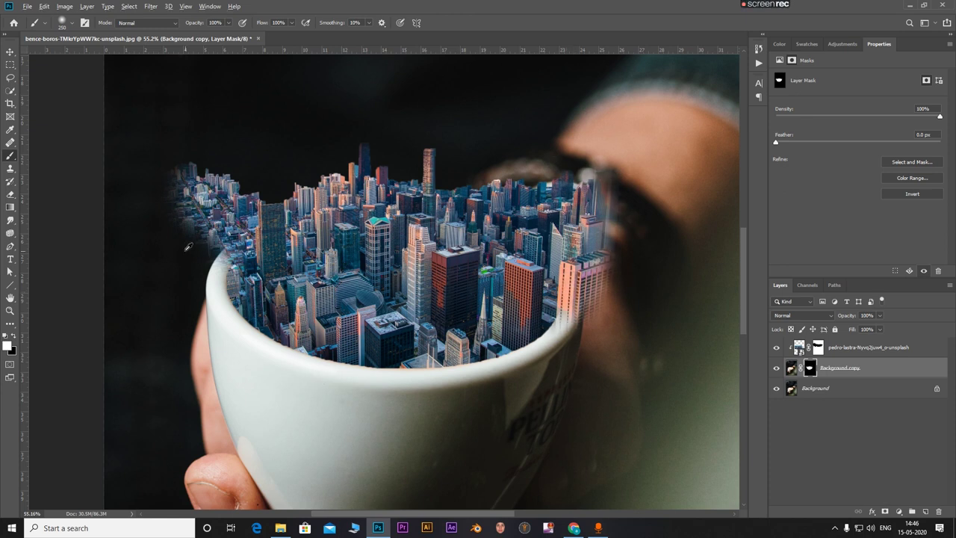
{"action": "scroll", "coordinate": [189, 247], "scroll_direction": "up", "scroll_amount": 5}
{"action": "scroll", "coordinate": [351, 225], "scroll_direction": "up", "scroll_amount": 2}
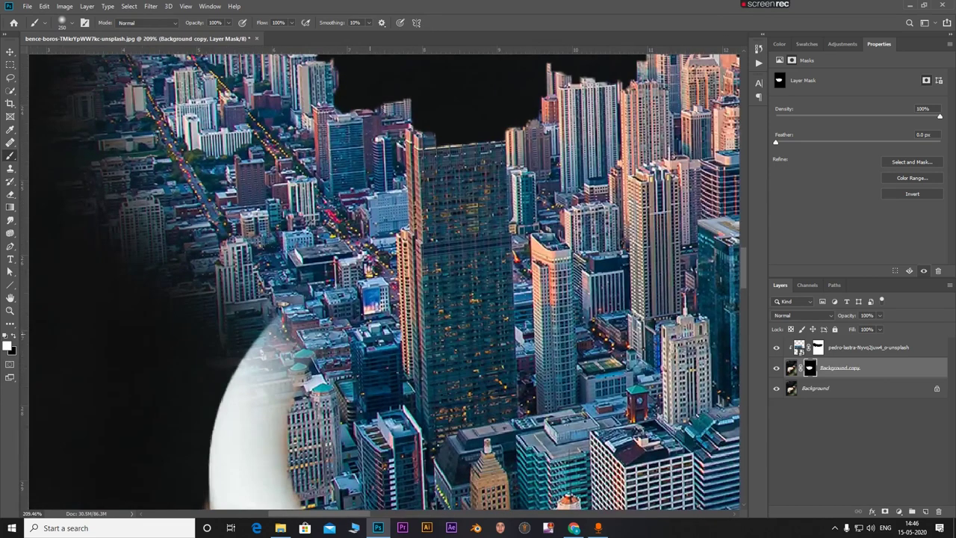
- Start a Pen path near the left rim, tracing along the building tops and surrounding sky
{"action": "key", "text": "p"}
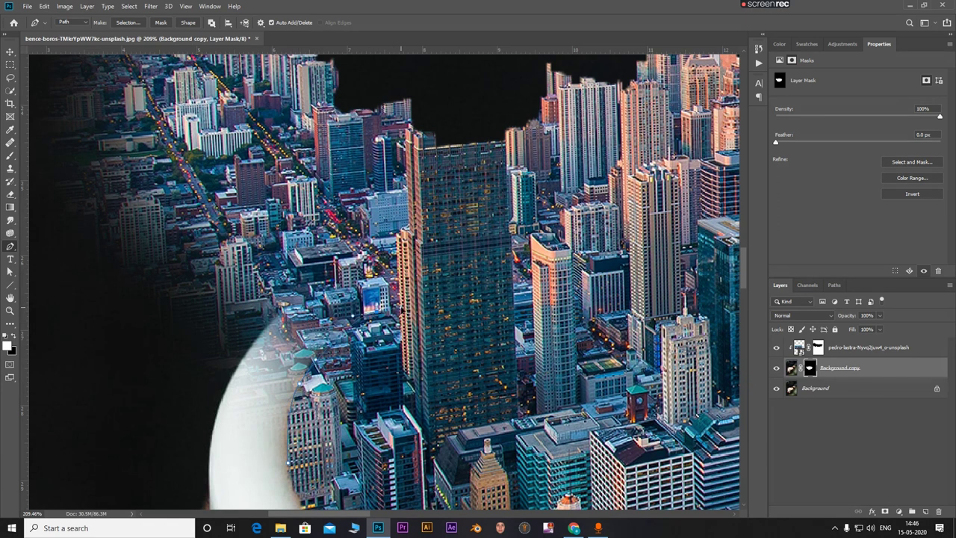
{"action": "key", "text": "z"}
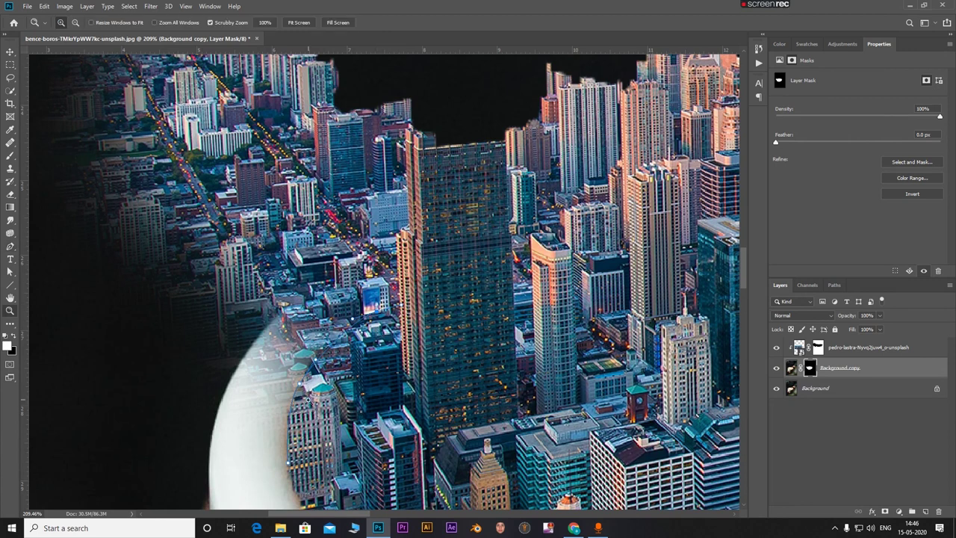
{"action": "left_click_drag", "start_coordinate": [320, 379], "coordinate": [336, 368]}
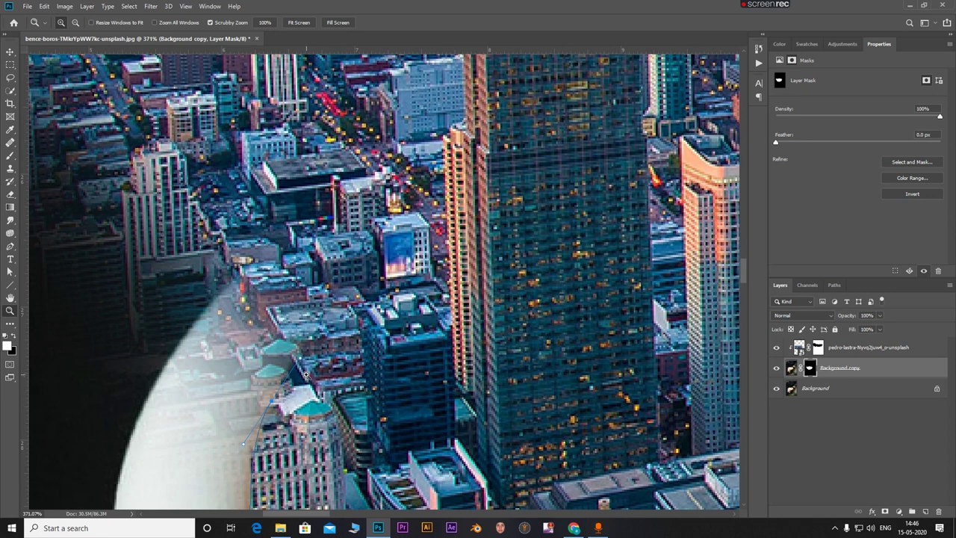
{"action": "key", "text": "p"}
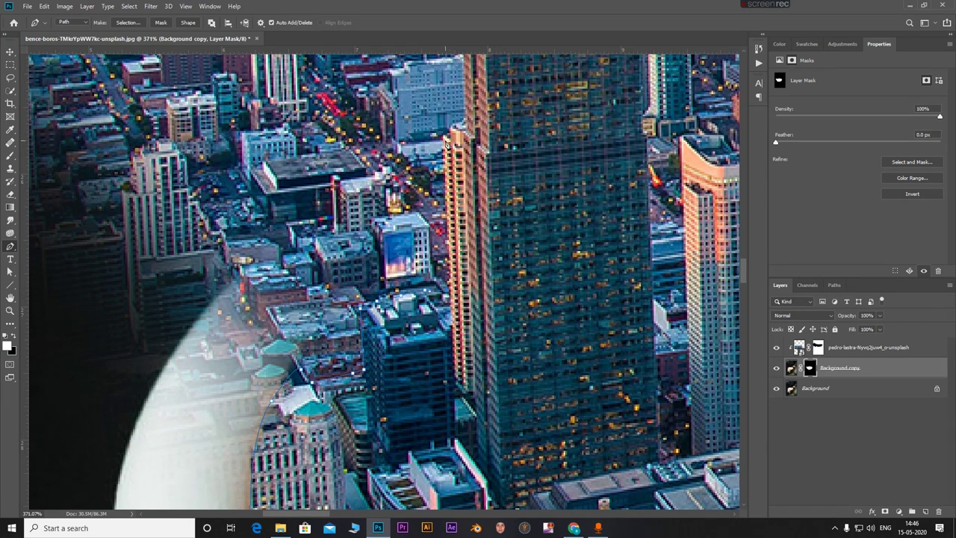
{"action": "scroll", "coordinate": [424, 261], "scroll_direction": "down", "scroll_amount": 2}
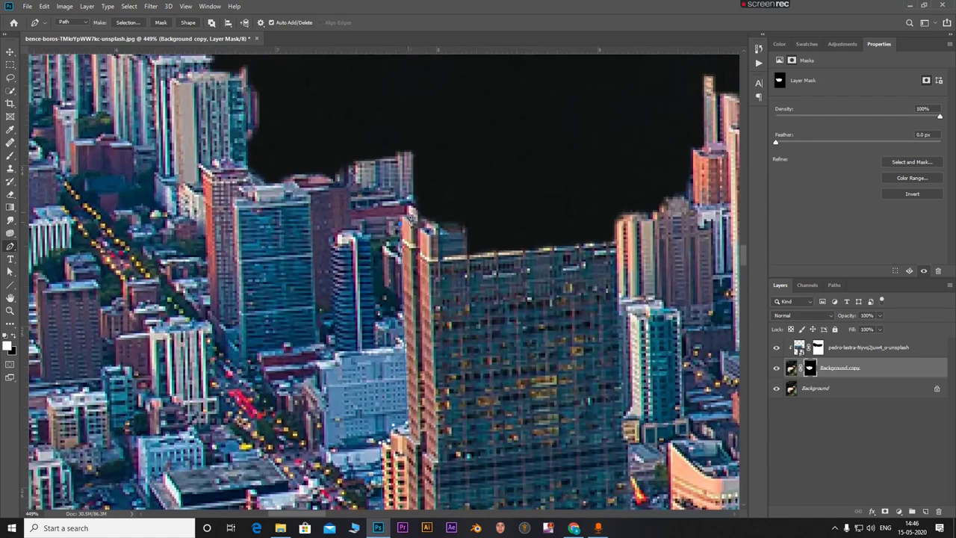
{"action": "left_click", "coordinate": [507, 209]}
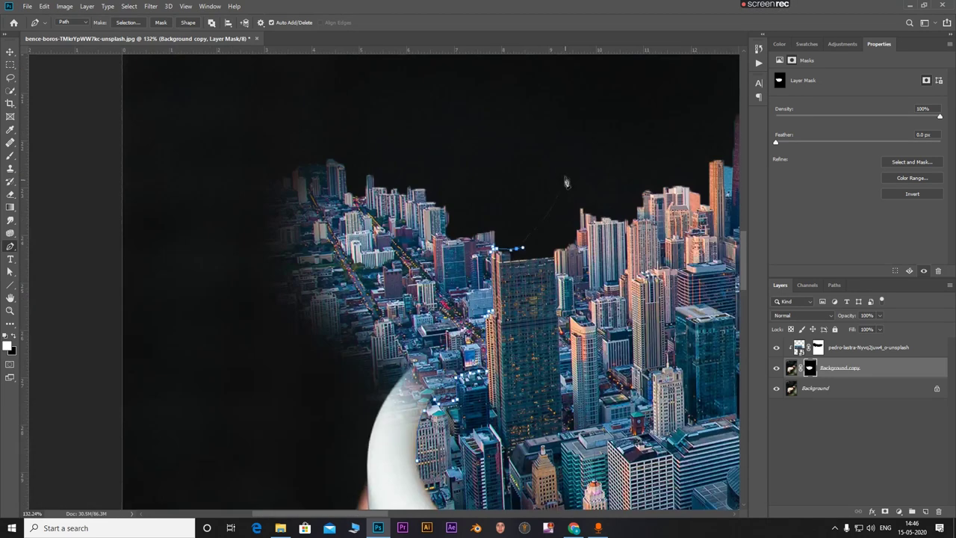
{"action": "left_click", "coordinate": [564, 179]}
{"action": "left_click", "coordinate": [465, 112]}
{"action": "left_click", "coordinate": [455, 113]}
{"action": "left_click", "coordinate": [250, 130]}
- Zoom into the upper left and extend the Pen path down the image's left side
{"action": "key", "text": "z"}
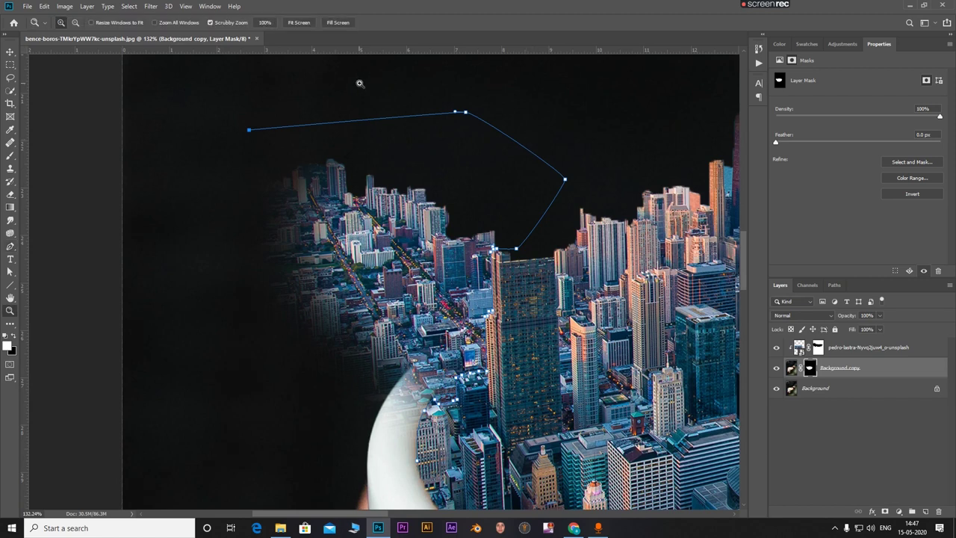
{"action": "left_click", "coordinate": [202, 79]}
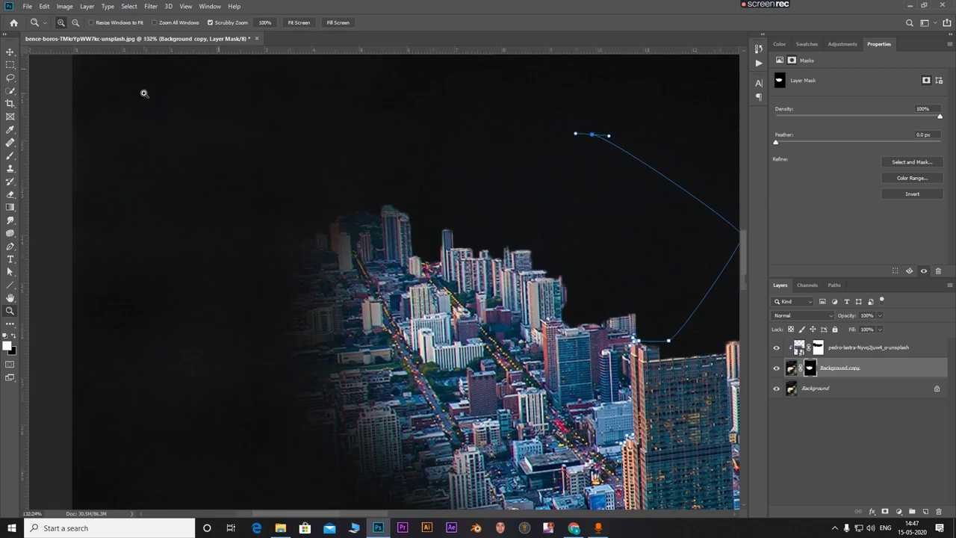
{"action": "key", "text": "p"}
{"action": "left_click", "coordinate": [217, 94]}
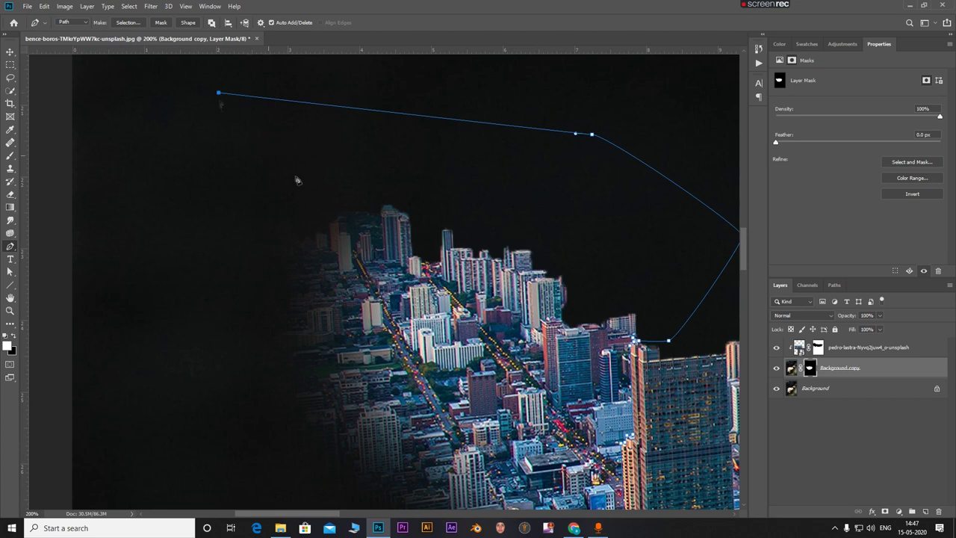
{"action": "scroll", "coordinate": [312, 209], "scroll_direction": "down", "scroll_amount": 5}
{"action": "left_click", "coordinate": [239, 254]}
{"action": "left_click", "coordinate": [252, 366]}
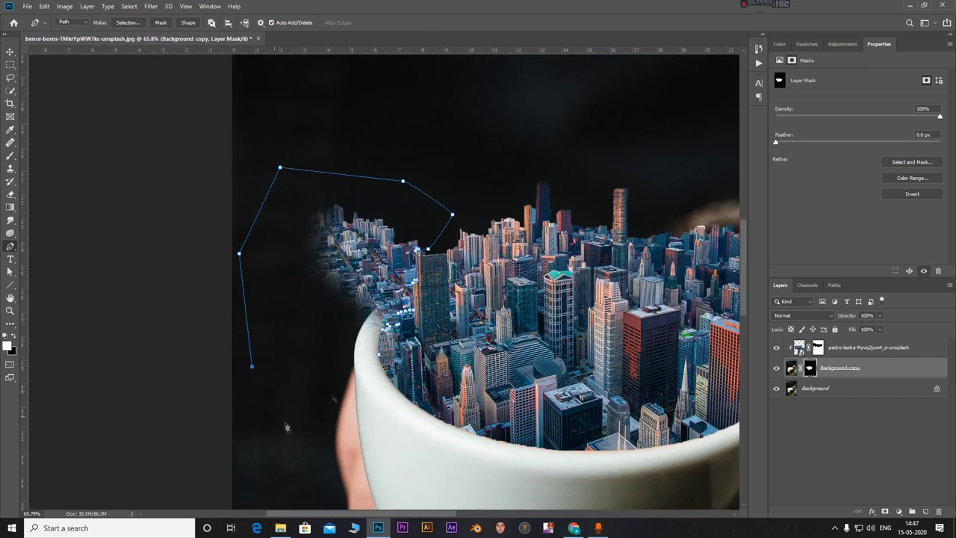
- Load the path as a selection, paint it black to hide buildings outside the left rim, then deselect
{"action": "key", "text": "ctrl+Return"}
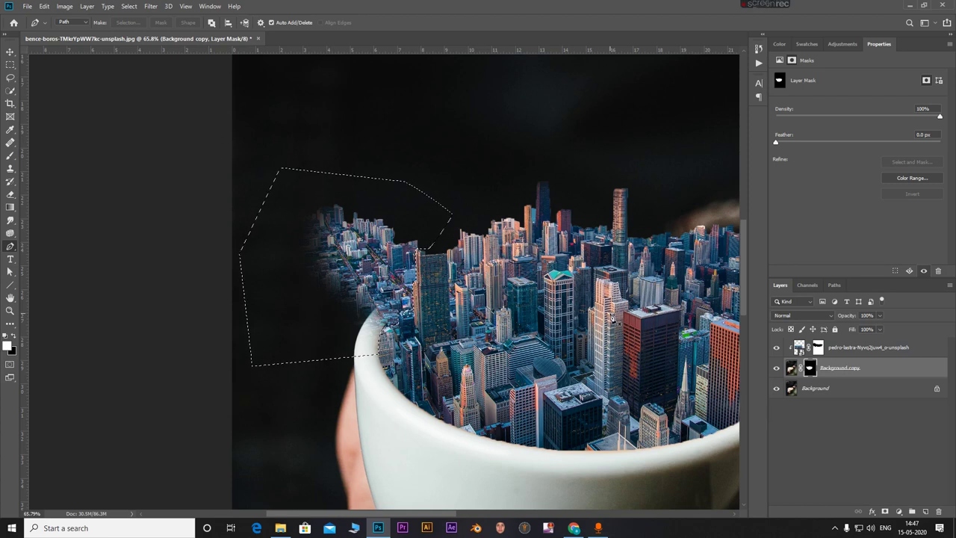
{"action": "key", "text": "b"}
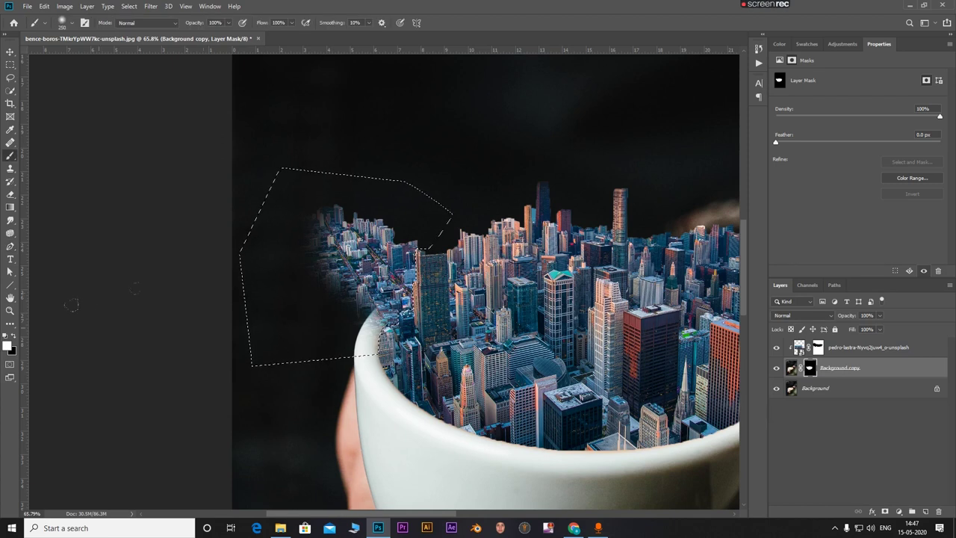
{"action": "key", "text": "x"}
{"action": "mouse_move", "coordinate": [276, 229]}
{"action": "left_mouse_down"}
{"action": "mouse_move", "coordinate": [291, 175]}
{"action": "mouse_move", "coordinate": [311, 247]}
{"action": "mouse_move", "coordinate": [396, 276]}
{"action": "left_mouse_up"}
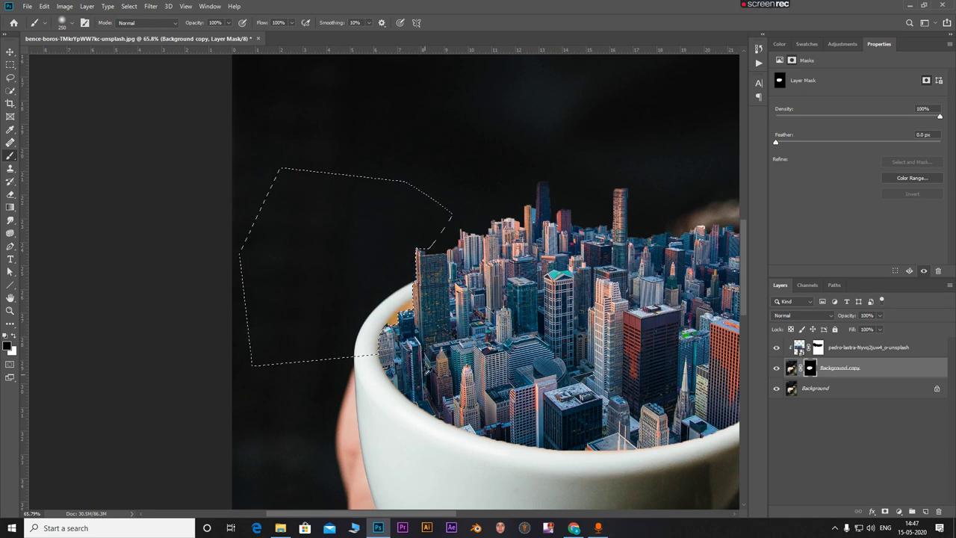
{"action": "scroll", "coordinate": [416, 361], "scroll_direction": "up", "scroll_amount": 3}
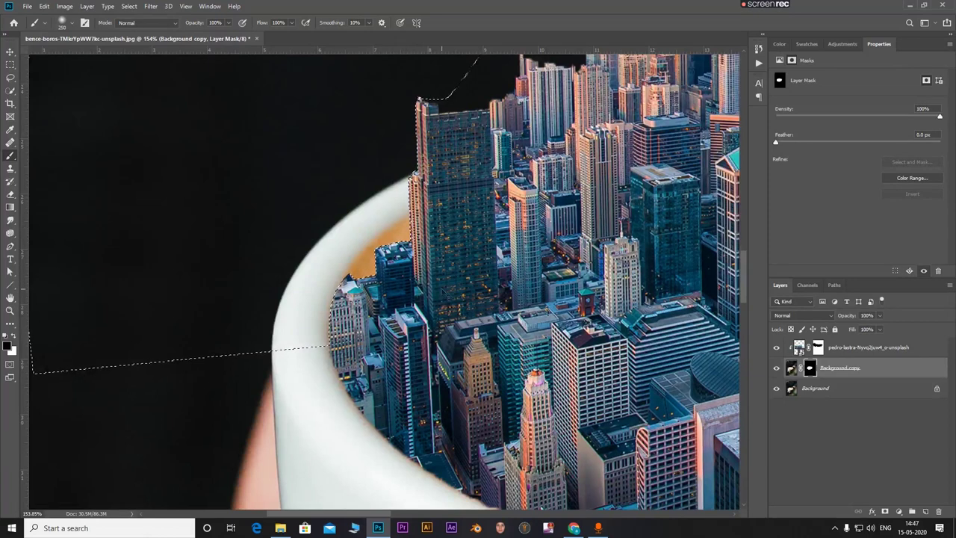
{"action": "key", "text": "ctrl+d"}
{"action": "scroll", "coordinate": [440, 254], "scroll_direction": "up", "scroll_amount": 3}
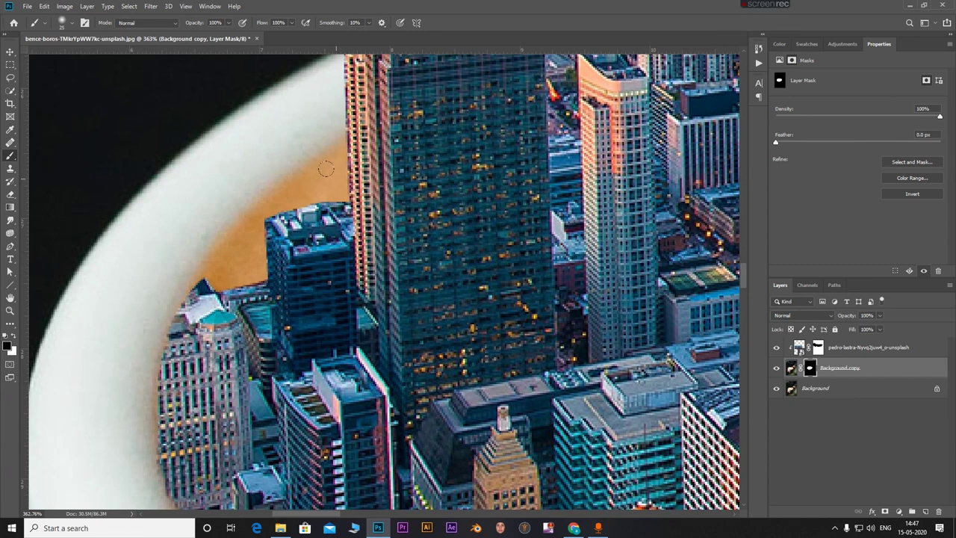
- Paint white on the mask to restore the buildings over the orange patch inside the cup
{"action": "key", "text": "x"}
{"action": "mouse_move", "coordinate": [342, 136]}
{"action": "left_mouse_down"}
{"action": "mouse_move", "coordinate": [323, 188]}
{"action": "mouse_move", "coordinate": [287, 196]}
{"action": "mouse_move", "coordinate": [188, 291]}
{"action": "mouse_move", "coordinate": [157, 374]}
{"action": "mouse_move", "coordinate": [153, 445]}
{"action": "left_mouse_up"}
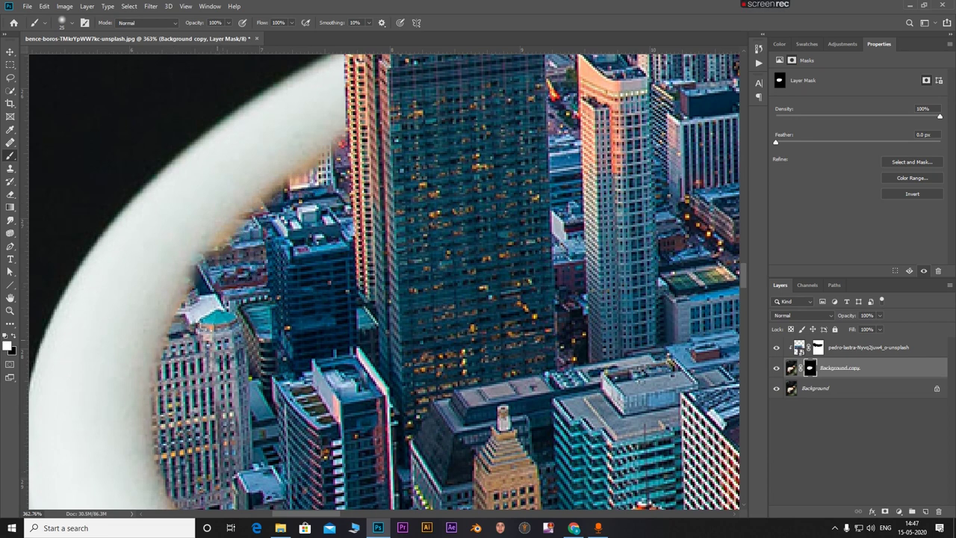
{"action": "key", "text": "ctrl+0"}
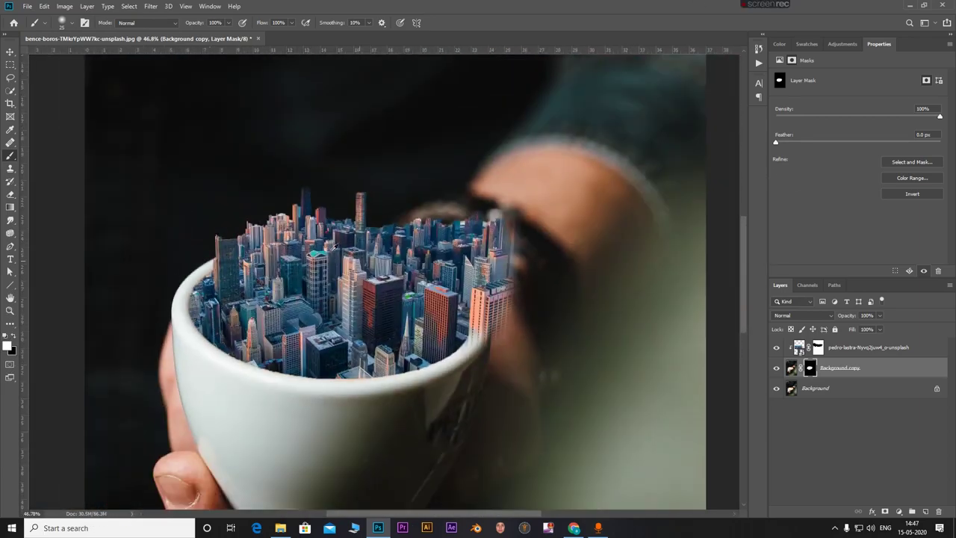
{"action": "scroll", "coordinate": [224, 266], "scroll_direction": "up", "scroll_amount": 5}
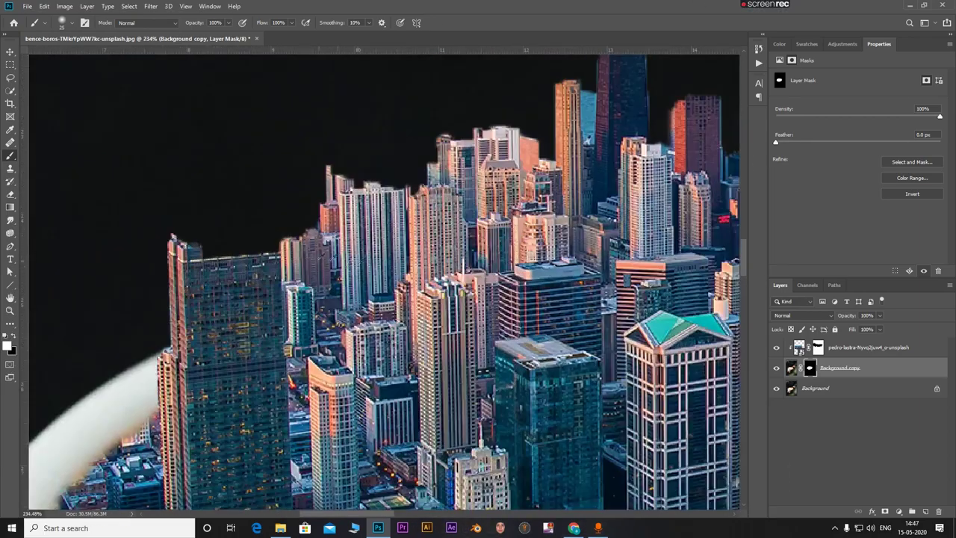
{"action": "key", "text": "ctrl+0"}
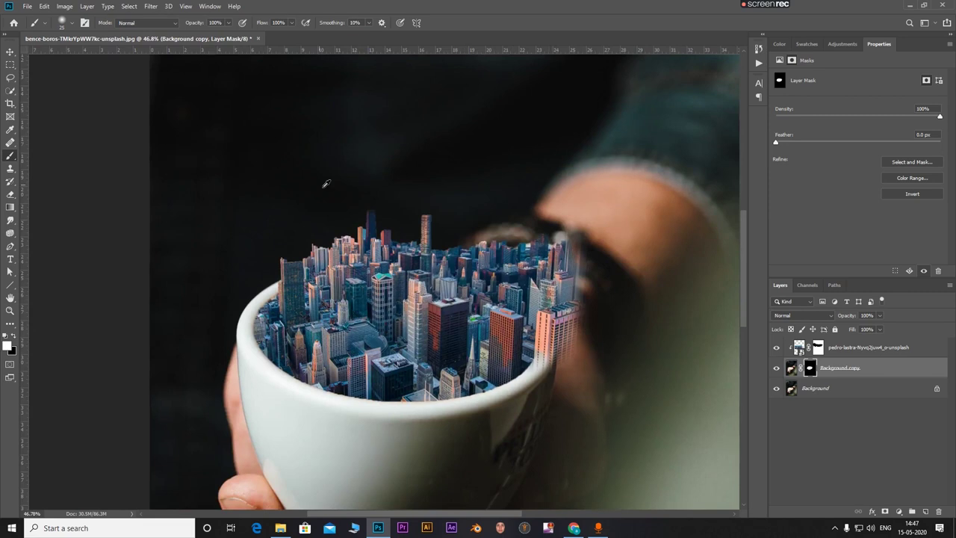
{"action": "scroll", "coordinate": [326, 183], "scroll_direction": "up", "scroll_amount": 4}
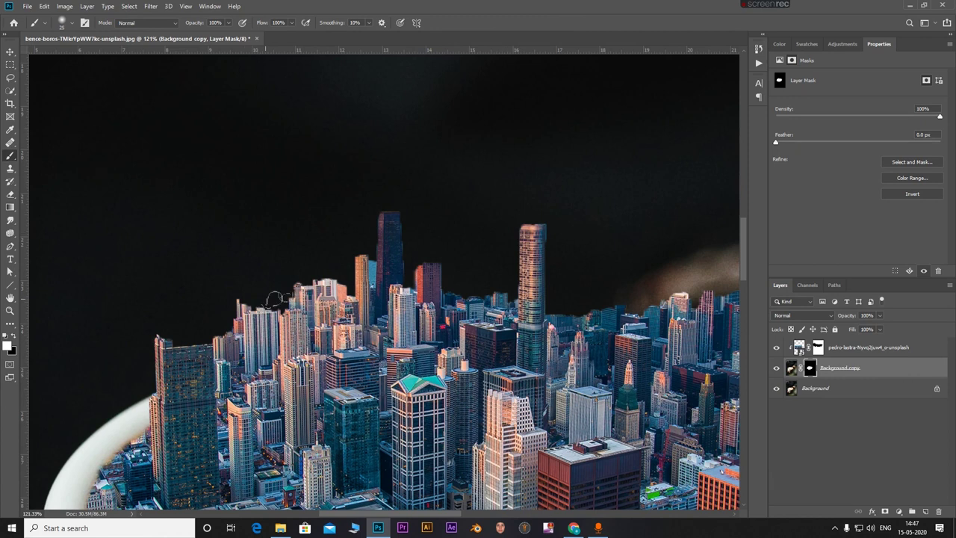
{"action": "scroll", "coordinate": [277, 299], "scroll_direction": "down", "scroll_amount": 5}
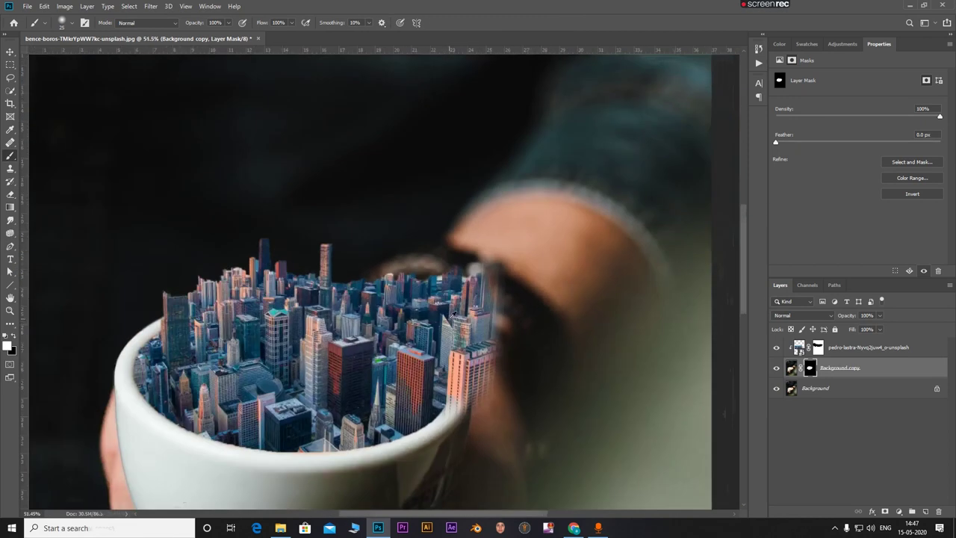
{"action": "scroll", "coordinate": [469, 384], "scroll_direction": "up", "scroll_amount": 5}
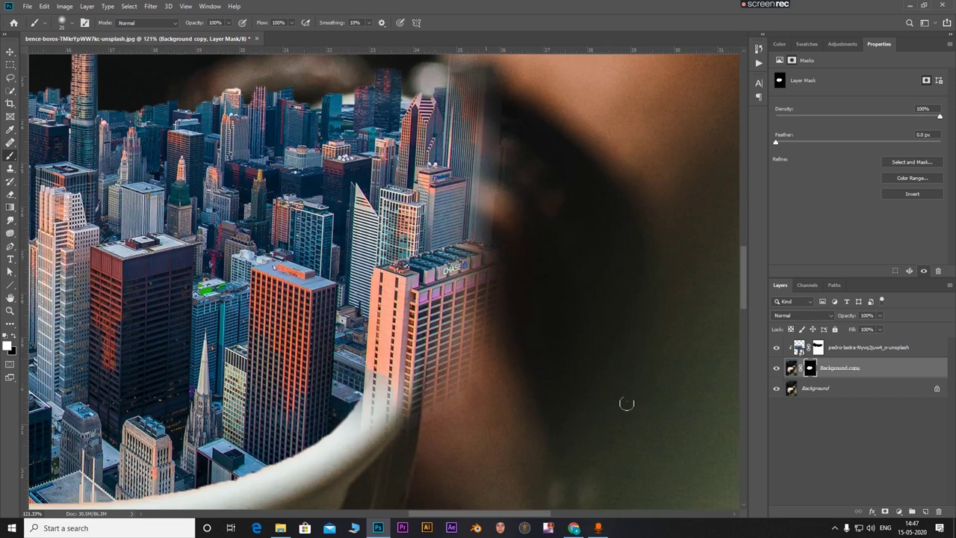
{"action": "left_click", "coordinate": [880, 351]}
- Set the upper city layer's opacity to 64% and begin a Pen outline up the building edge
{"action": "left_click", "coordinate": [880, 315]}
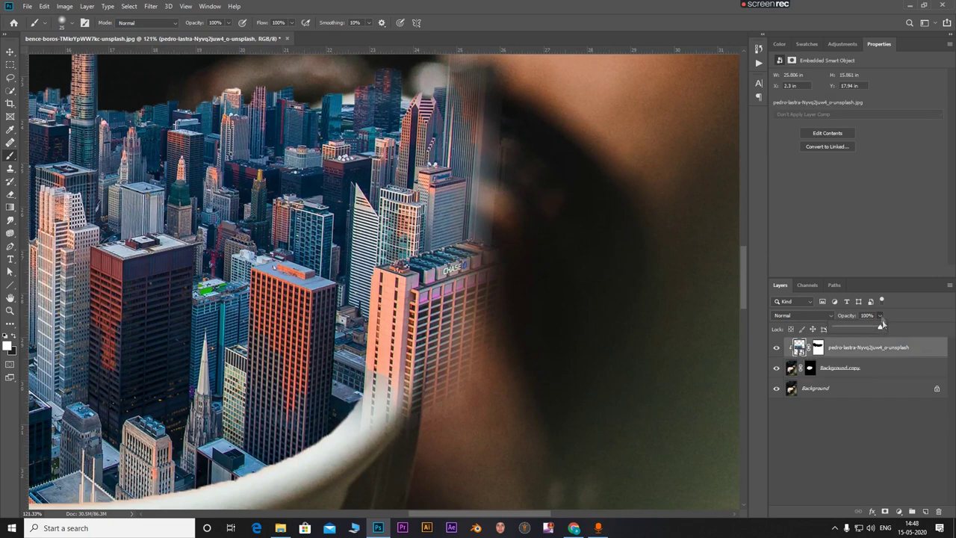
{"action": "left_click_drag", "start_coordinate": [884, 329], "coordinate": [863, 331]}
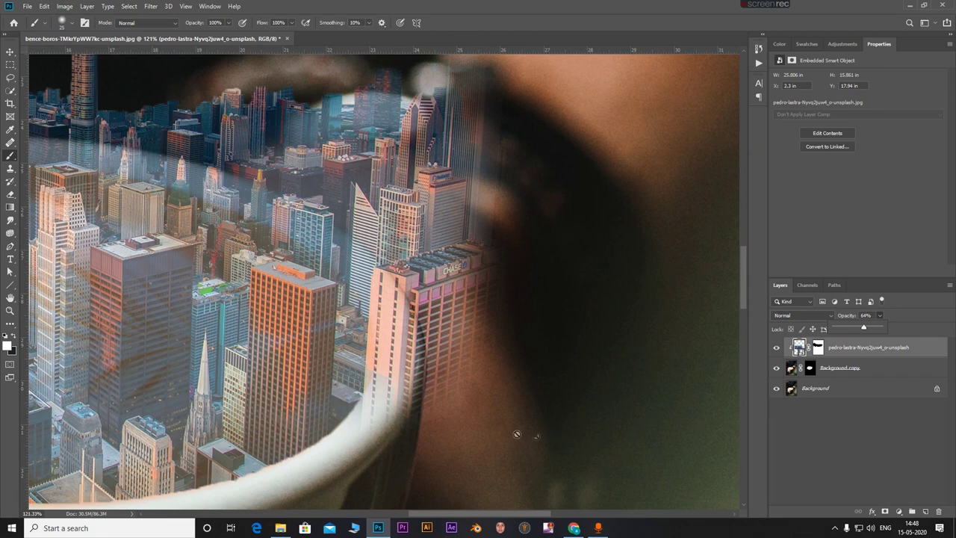
{"action": "key", "text": "p"}
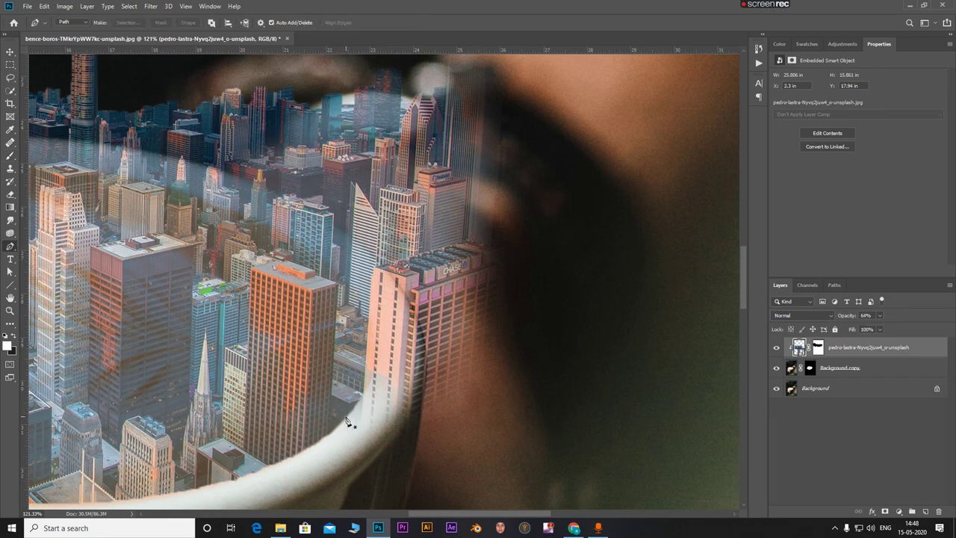
{"action": "left_click", "coordinate": [338, 424]}
{"action": "left_click_drag", "start_coordinate": [375, 370], "coordinate": [375, 348]}
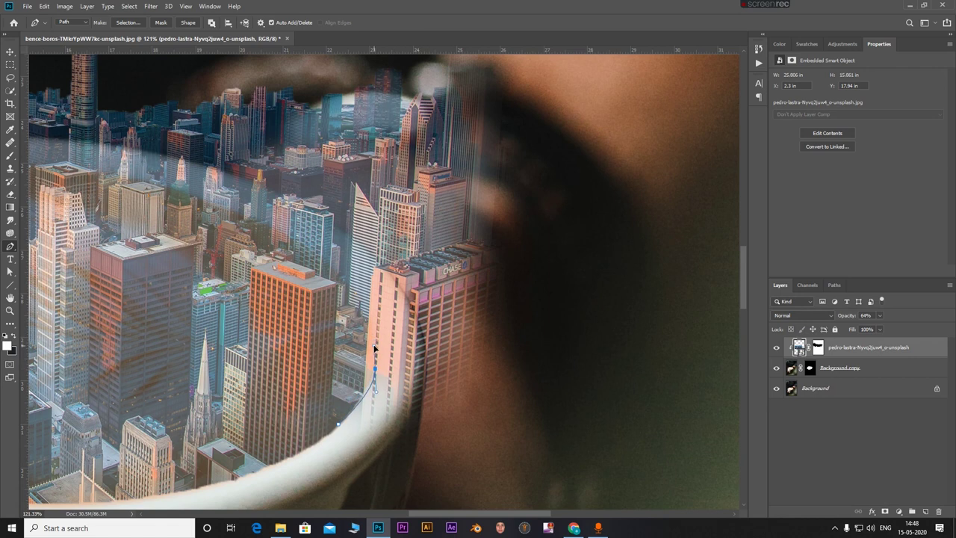
{"action": "left_click", "coordinate": [362, 297]}
{"action": "key", "text": "ctrl+z"}
- Trace the outline up the buildings, over the cup top, around the hand, and load it as a selection
{"action": "left_click", "coordinate": [369, 336]}
{"action": "left_click", "coordinate": [379, 223]}
{"action": "left_click", "coordinate": [381, 192]}
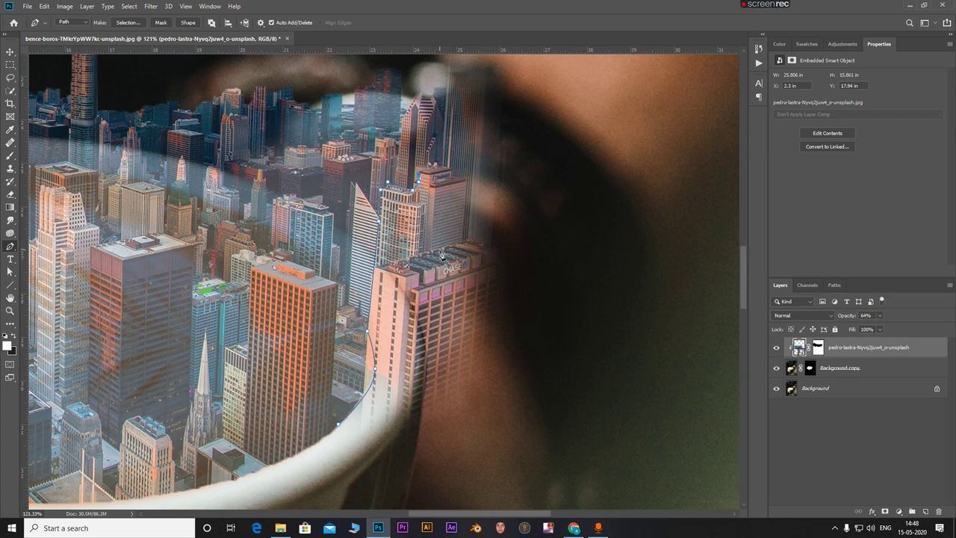
{"action": "scroll", "coordinate": [429, 335], "scroll_direction": "down", "scroll_amount": 5}
{"action": "scroll", "coordinate": [429, 335], "scroll_direction": "up", "scroll_amount": 4}
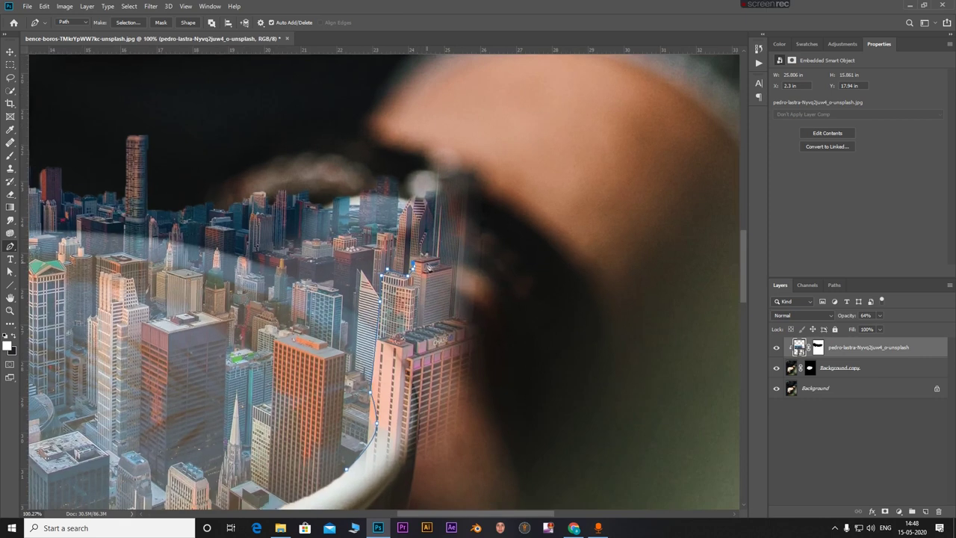
{"action": "left_click", "coordinate": [437, 168]}
{"action": "left_click_drag", "start_coordinate": [508, 143], "coordinate": [598, 166]}
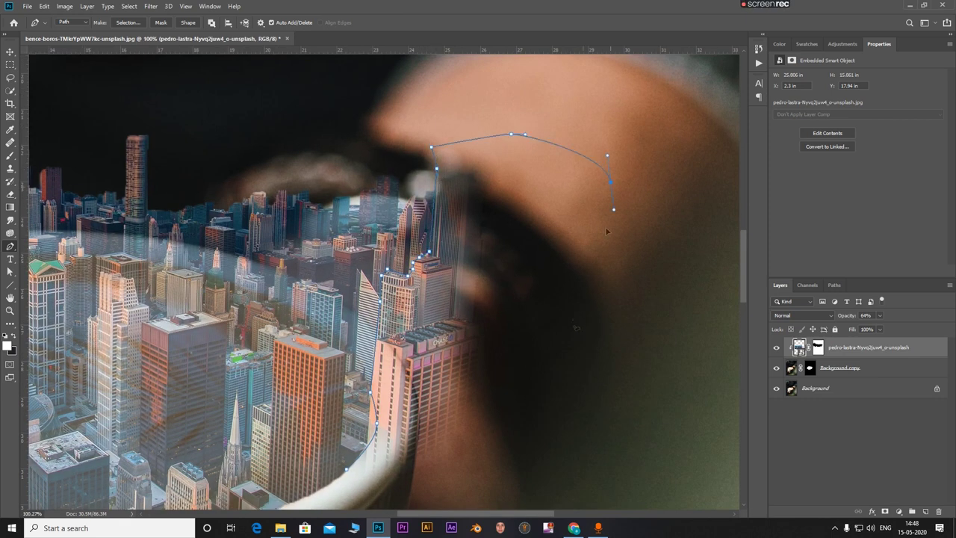
{"action": "scroll", "coordinate": [507, 264], "scroll_direction": "down", "scroll_amount": 3}
{"action": "left_click", "coordinate": [620, 408]}
{"action": "left_click", "coordinate": [505, 450]}
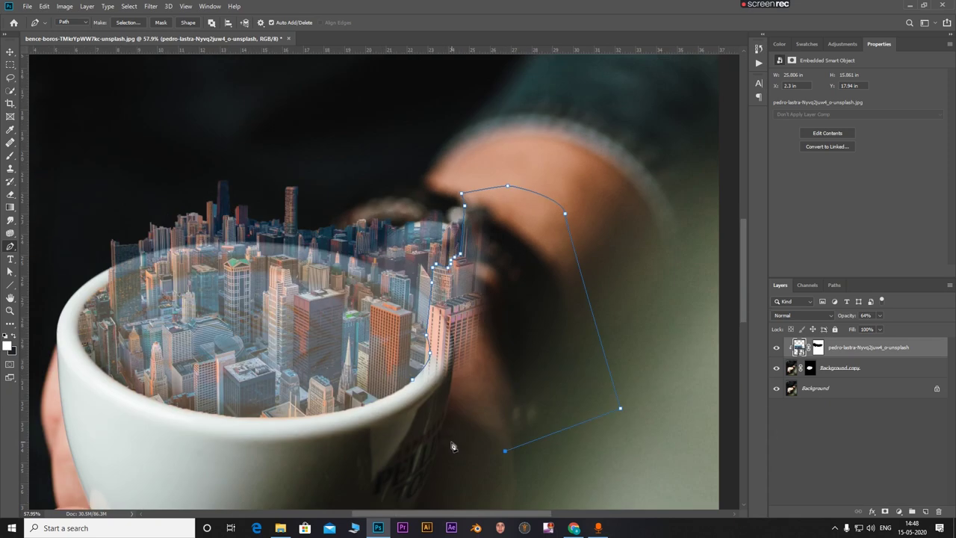
{"action": "key", "text": "ctrl+Return"}
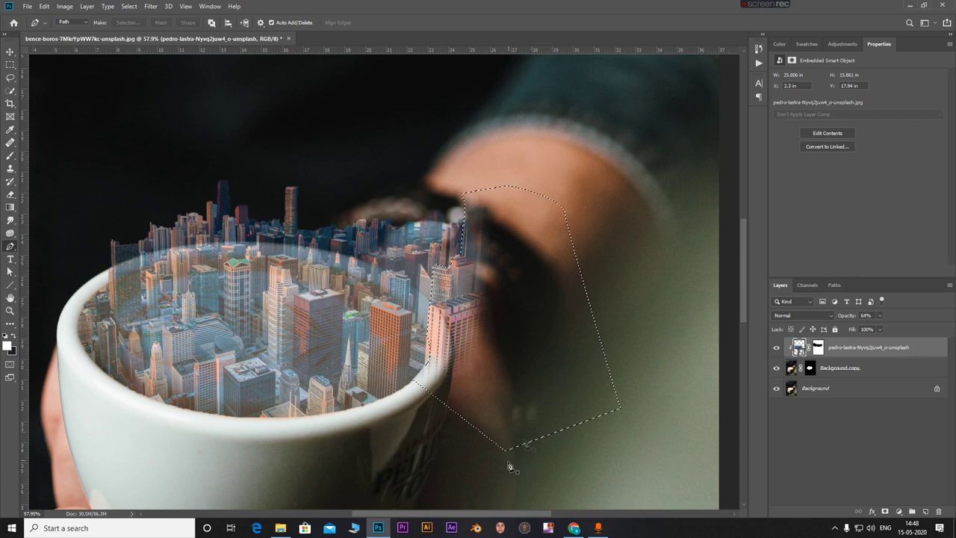
- Paint black on the Background copy mask to hide buildings overlapping the hand, then deselect
{"action": "key", "text": "b"}
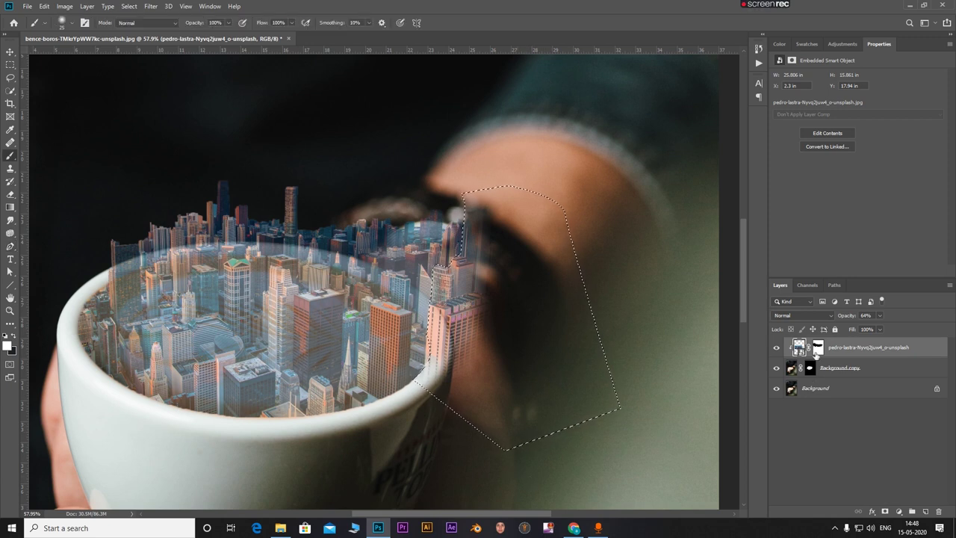
{"action": "left_click", "coordinate": [811, 368]}
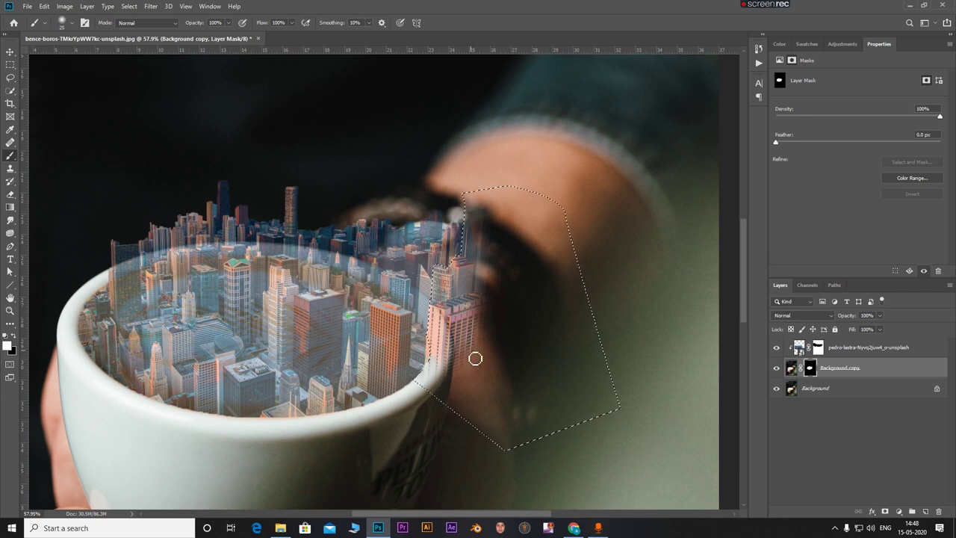
{"action": "key", "text": "x"}
{"action": "mouse_move", "coordinate": [477, 333]}
{"action": "left_mouse_down"}
{"action": "mouse_move", "coordinate": [453, 367]}
{"action": "mouse_move", "coordinate": [478, 345]}
{"action": "mouse_move", "coordinate": [469, 335]}
{"action": "left_mouse_up"}
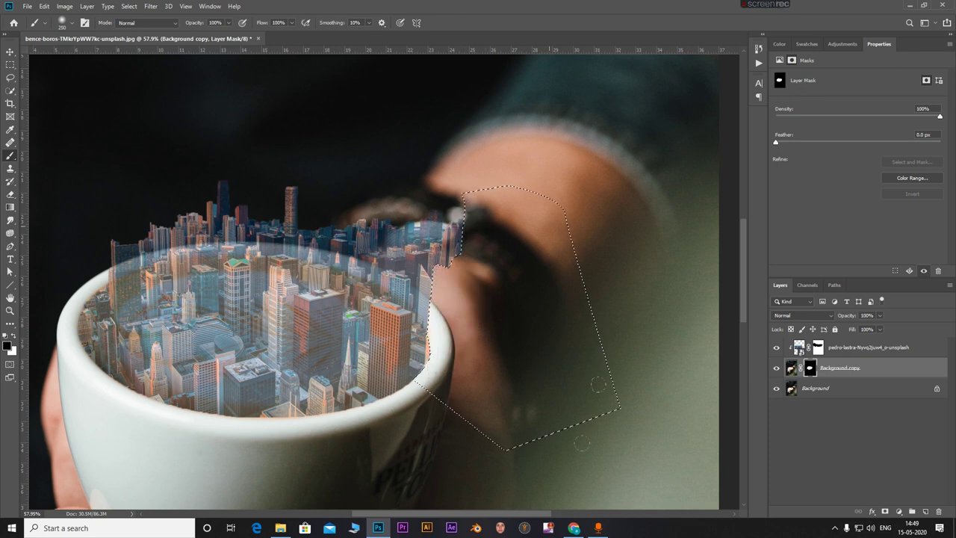
{"action": "key", "text": "ctrl+d"}
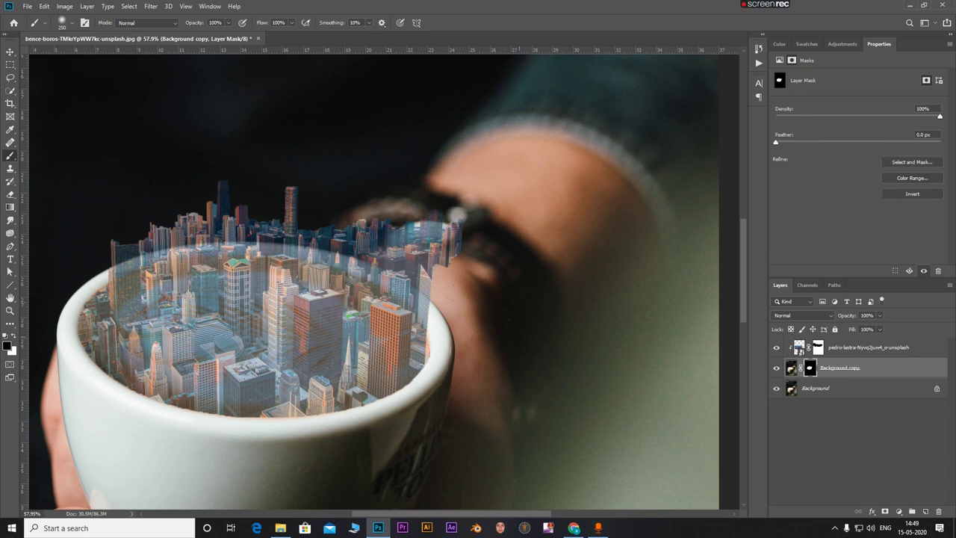
{"action": "scroll", "coordinate": [468, 351], "scroll_direction": "up", "scroll_amount": 3}
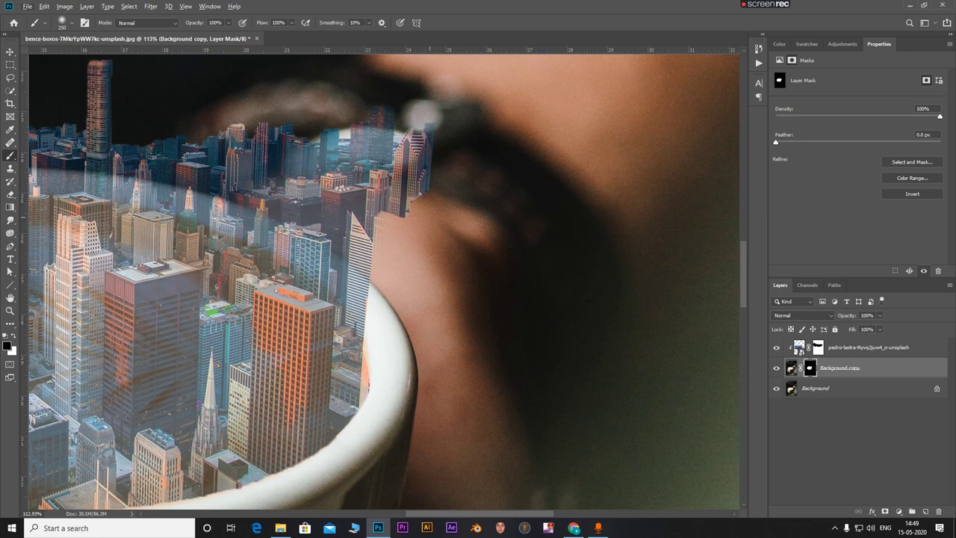
{"action": "scroll", "coordinate": [418, 351], "scroll_direction": "down", "scroll_amount": 1}
- Paint white to reveal city along the cup's right rim, then black to trim overflow
{"action": "key", "text": "x"}
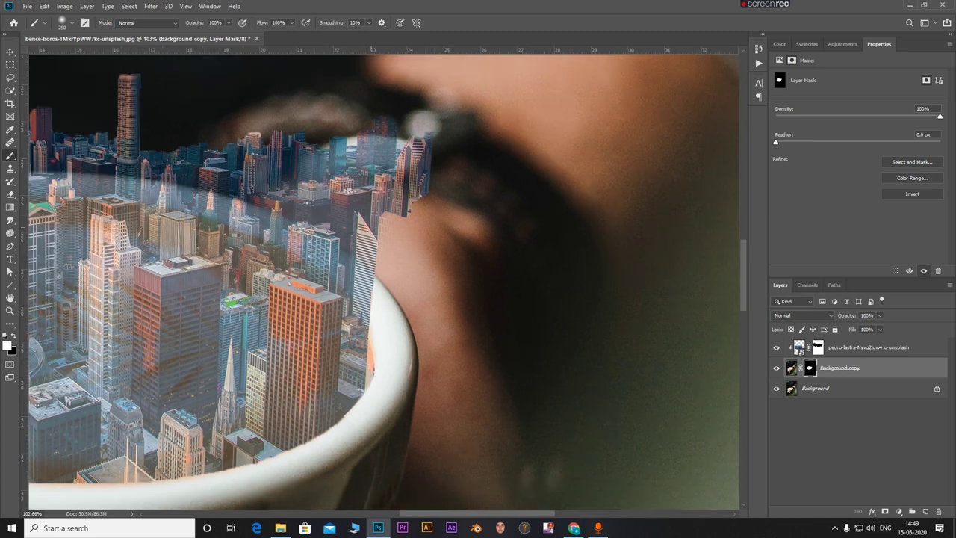
{"action": "left_click_drag", "start_coordinate": [398, 220], "coordinate": [401, 295]}
{"action": "mouse_move", "coordinate": [400, 258]}
{"action": "left_mouse_down"}
{"action": "mouse_move", "coordinate": [378, 310]}
{"action": "mouse_move", "coordinate": [388, 385]}
{"action": "left_mouse_up"}
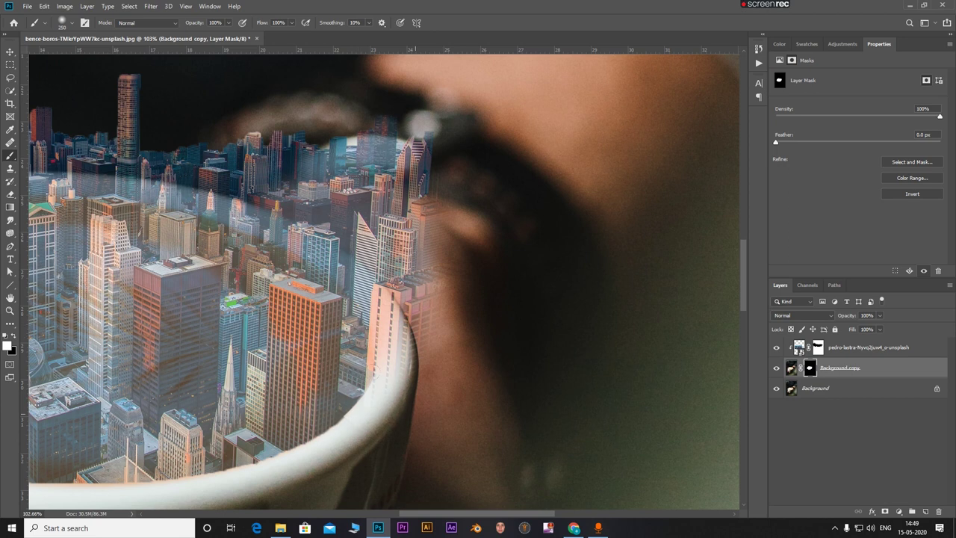
{"action": "left_click", "coordinate": [403, 417]}
{"action": "key", "text": "ctrl+z"}
{"action": "key", "text": "x"}
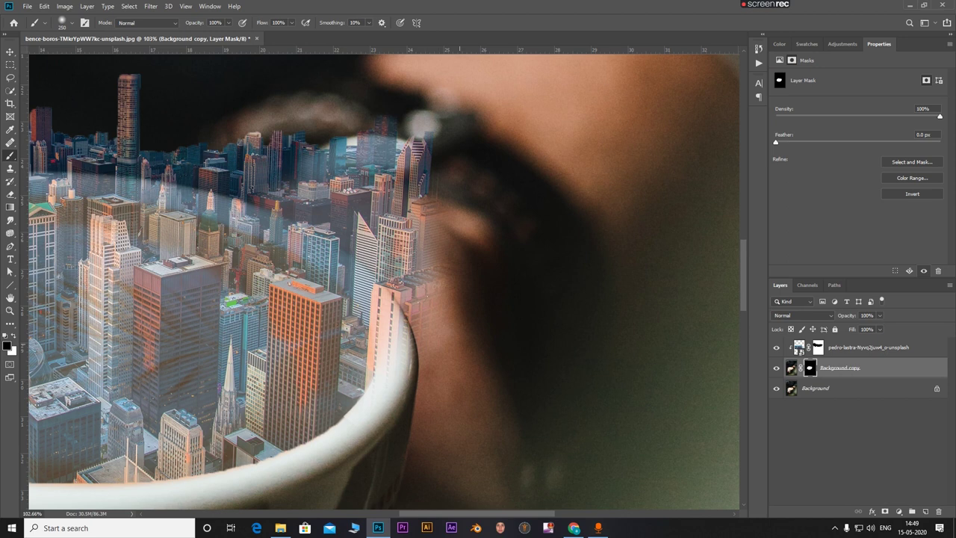
{"action": "left_click_drag", "start_coordinate": [423, 278], "coordinate": [399, 295]}
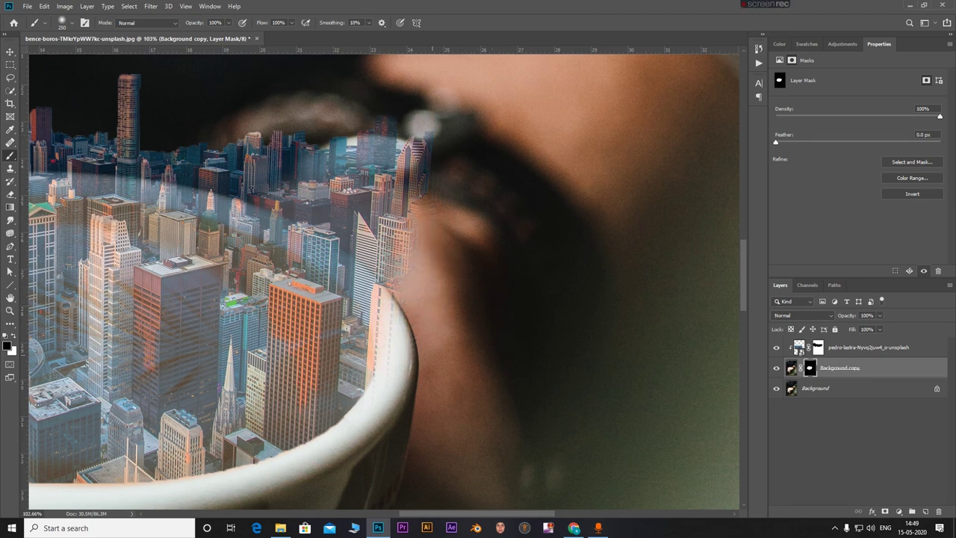
{"action": "left_click", "coordinate": [426, 360]}
{"action": "key", "text": "ctrl+0"}
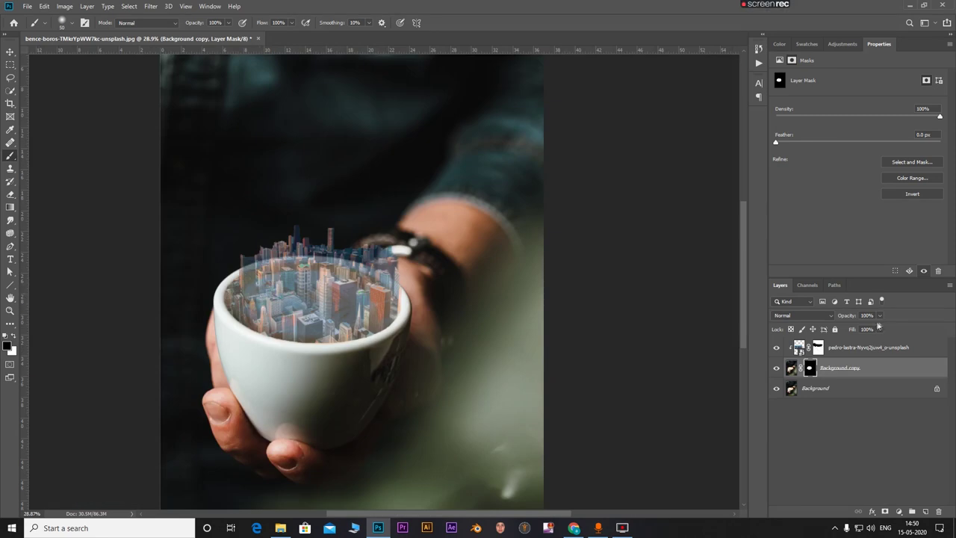
- Test the pedro-lastra layer's opacity, then drag png-cloud-5.png from File Explorer onto the canvas
{"action": "left_click", "coordinate": [881, 348]}
{"action": "left_click_drag", "start_coordinate": [880, 316], "coordinate": [897, 329]}
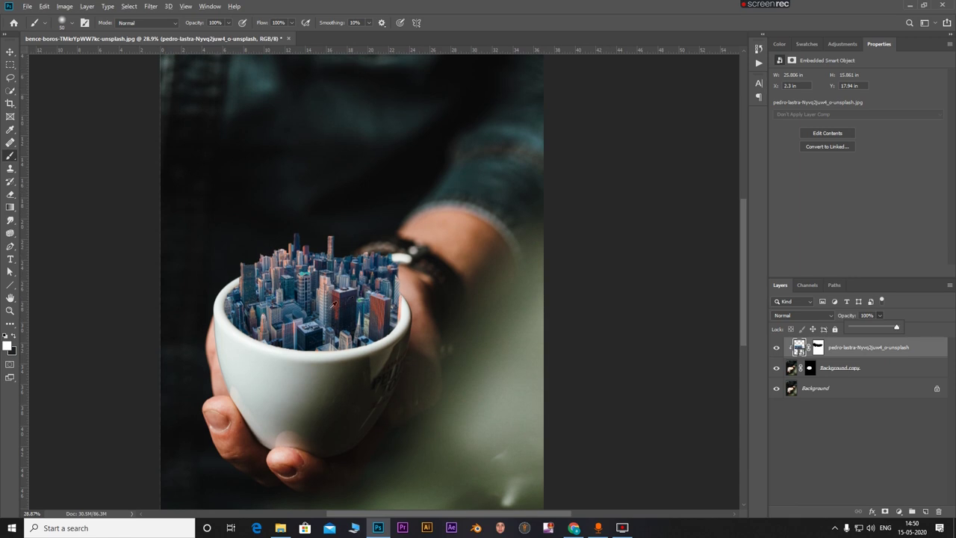
{"action": "scroll", "coordinate": [305, 310], "scroll_direction": "down", "scroll_amount": 2}
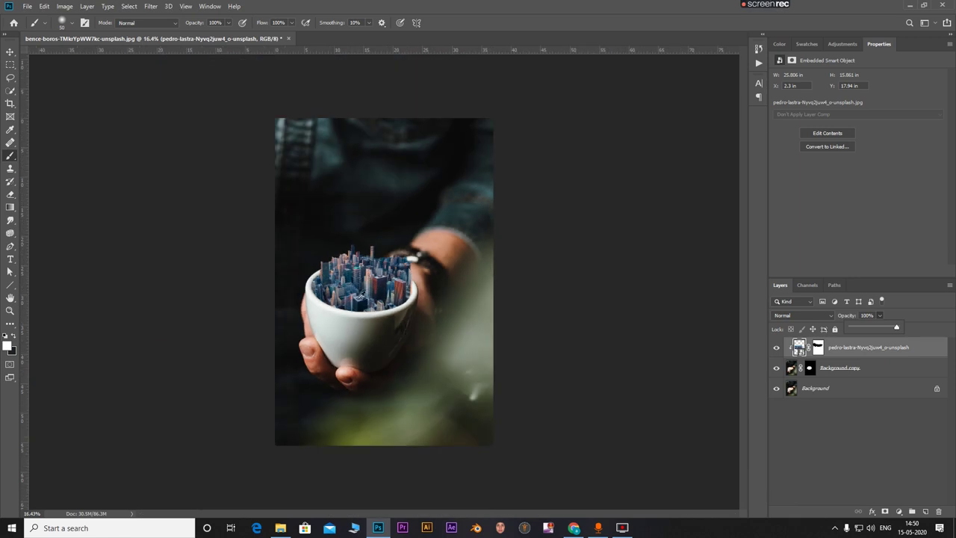
{"action": "scroll", "coordinate": [422, 287], "scroll_direction": "up", "scroll_amount": 2}
{"action": "scroll", "coordinate": [426, 290], "scroll_direction": "down", "scroll_amount": 1}
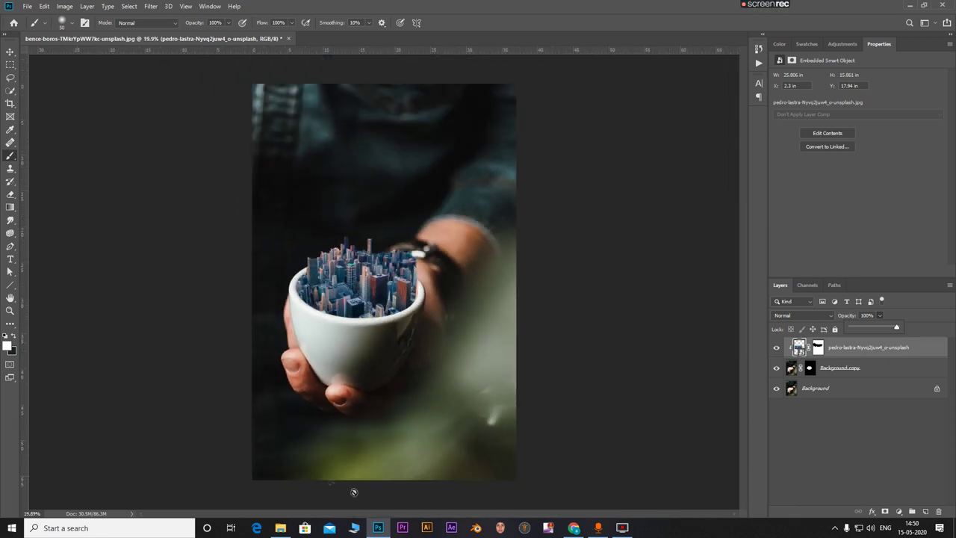
{"action": "left_click", "coordinate": [280, 527]}
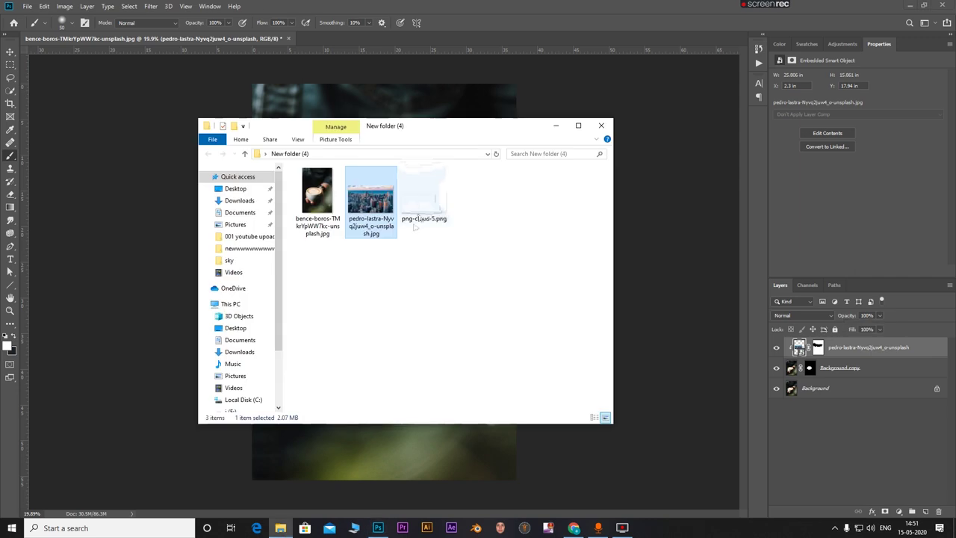
{"action": "left_click_drag", "start_coordinate": [417, 222], "coordinate": [428, 460]}
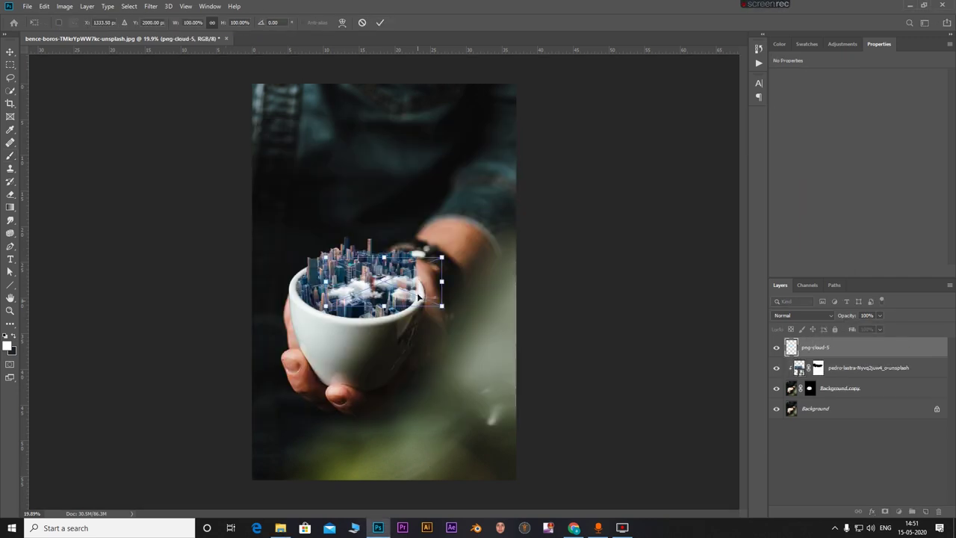
- Scale and move png-cloud-5 over the city, then stack it beneath pedro-lastra
{"action": "left_click_drag", "start_coordinate": [418, 298], "coordinate": [419, 254]}
{"action": "scroll", "coordinate": [359, 236], "scroll_direction": "up", "scroll_amount": 4}
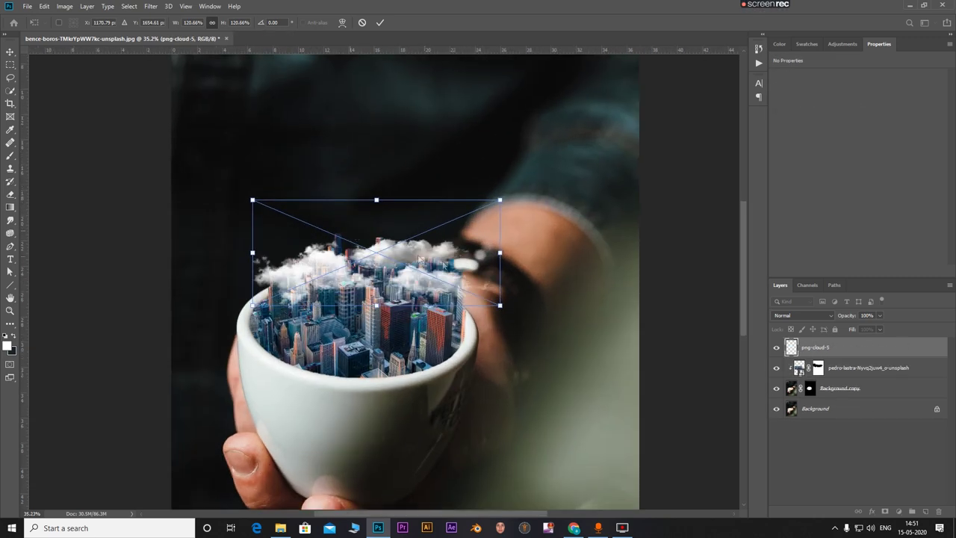
{"action": "mouse_move", "coordinate": [448, 263]}
{"action": "left_mouse_down"}
{"action": "mouse_move", "coordinate": [450, 240]}
{"action": "mouse_move", "coordinate": [452, 250]}
{"action": "left_mouse_up"}
{"action": "left_click", "coordinate": [380, 23]}
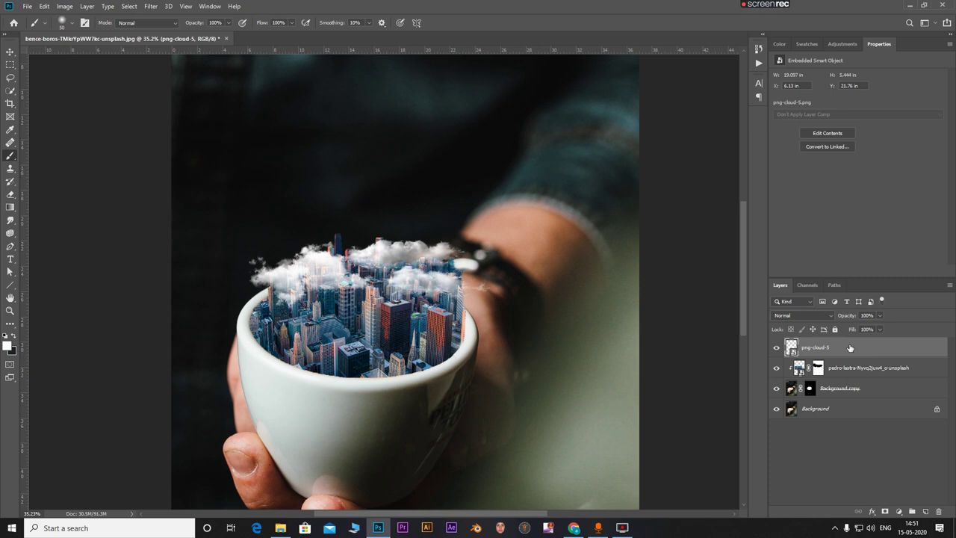
{"action": "left_click_drag", "start_coordinate": [857, 347], "coordinate": [863, 383]}
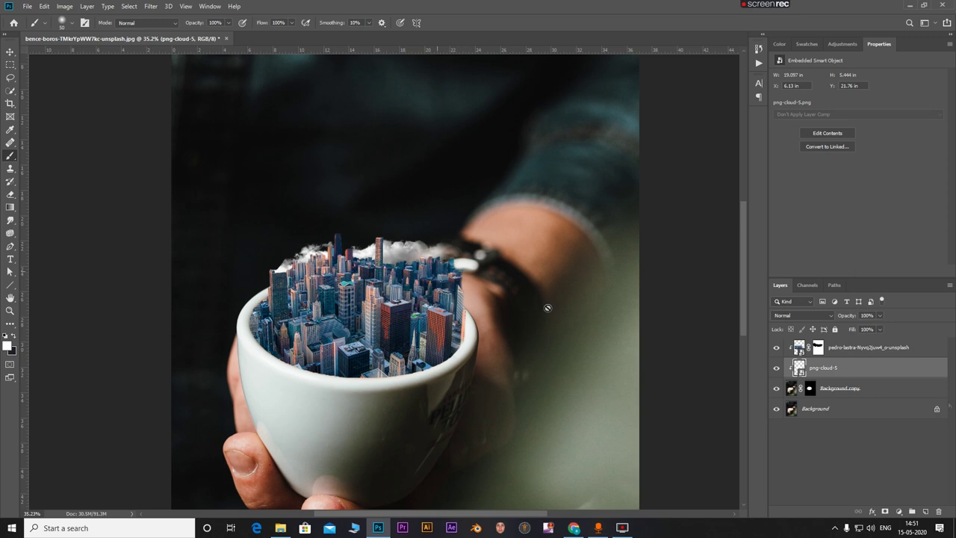
- Move png-cloud-5 back above pedro-lastra, release its clipping mask, and stretch it wider and taller
{"action": "left_click_drag", "start_coordinate": [873, 371], "coordinate": [872, 346]}
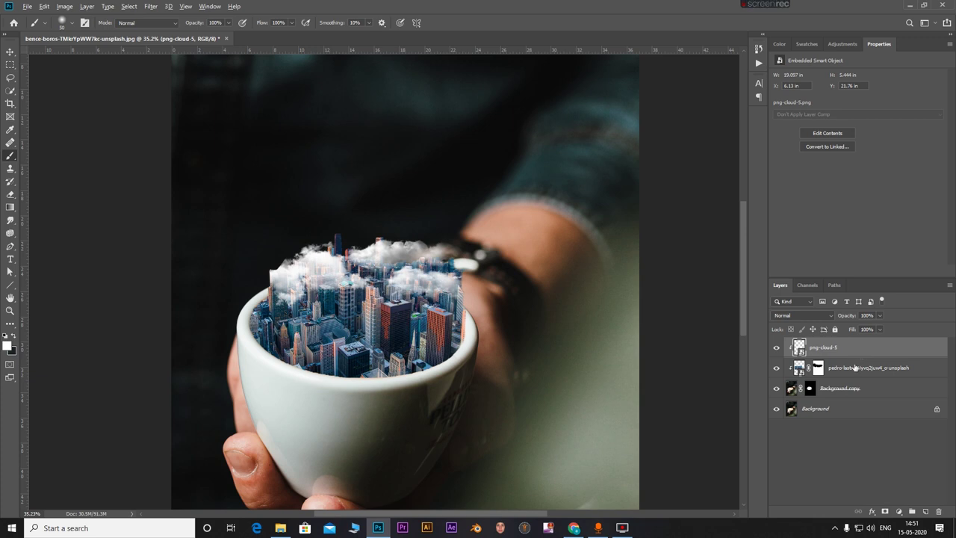
{"action": "left_click", "coordinate": [859, 355], "text": "alt"}
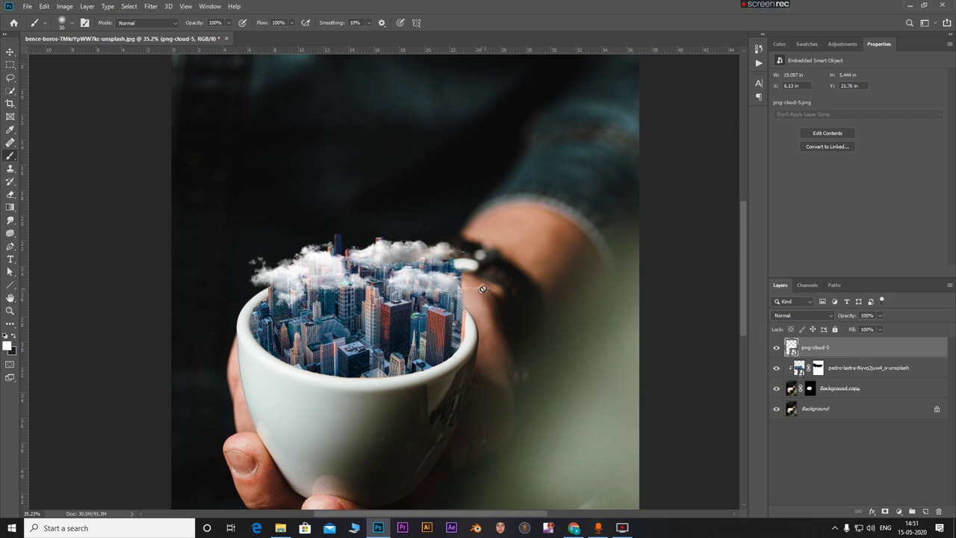
{"action": "key", "text": "ctrl+t"}
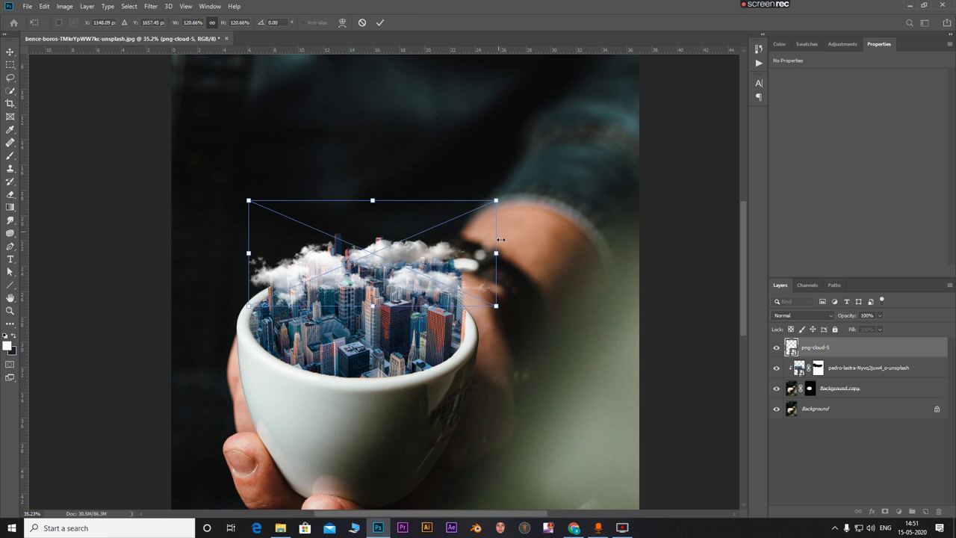
{"action": "left_click_drag", "start_coordinate": [496, 254], "coordinate": [523, 254]}
{"action": "left_click_drag", "start_coordinate": [473, 222], "coordinate": [456, 219]}
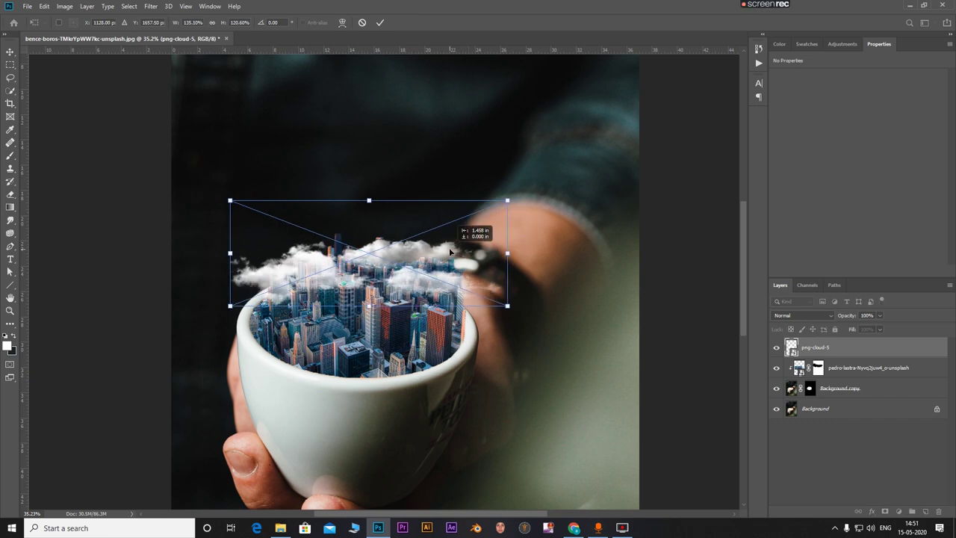
{"action": "left_click_drag", "start_coordinate": [366, 198], "coordinate": [367, 189]}
{"action": "mouse_move", "coordinate": [425, 263]}
{"action": "left_mouse_down"}
{"action": "mouse_move", "coordinate": [427, 273]}
{"action": "mouse_move", "coordinate": [426, 251]}
{"action": "mouse_move", "coordinate": [424, 259]}
{"action": "left_mouse_up"}
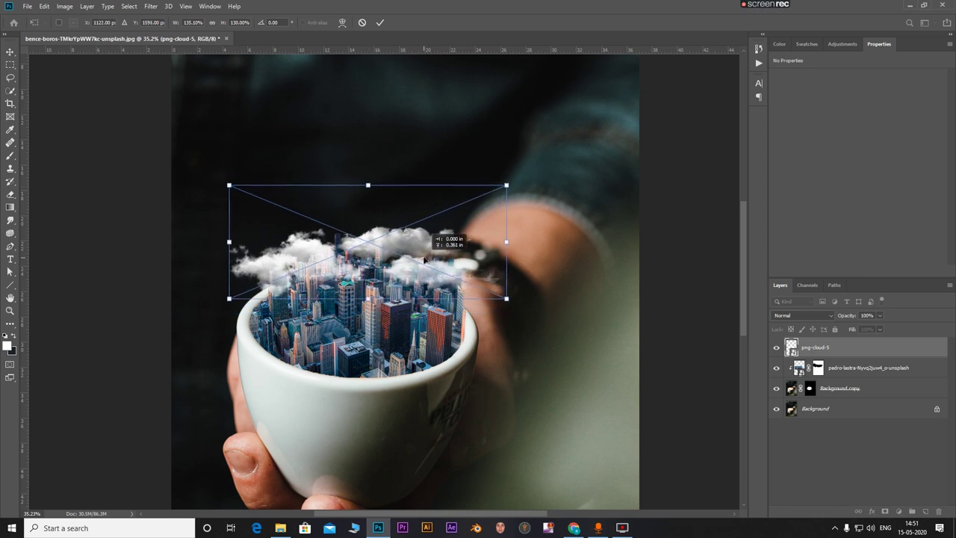
{"action": "left_click", "coordinate": [380, 23]}
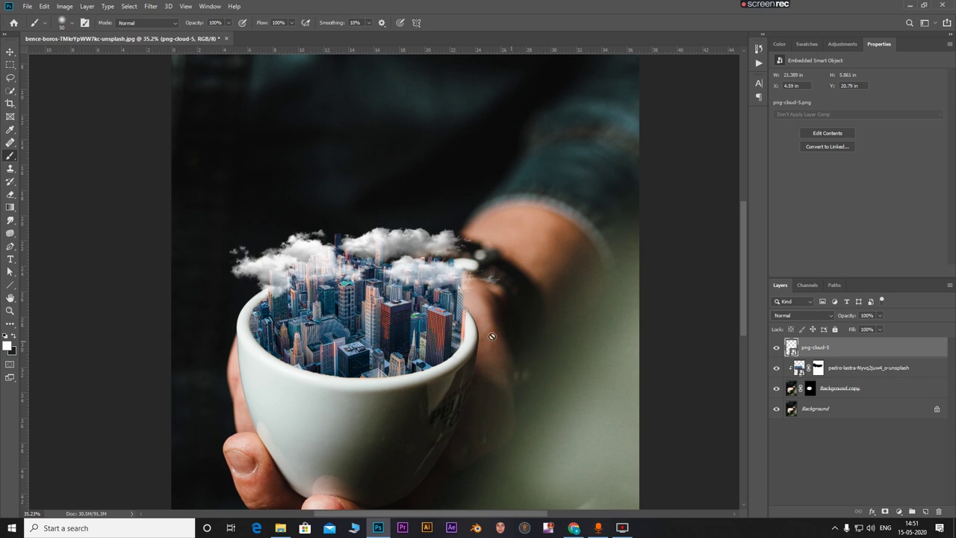
{"action": "scroll", "coordinate": [492, 337], "scroll_direction": "down", "scroll_amount": 3}
{"action": "scroll", "coordinate": [463, 295], "scroll_direction": "down", "scroll_amount": 3}
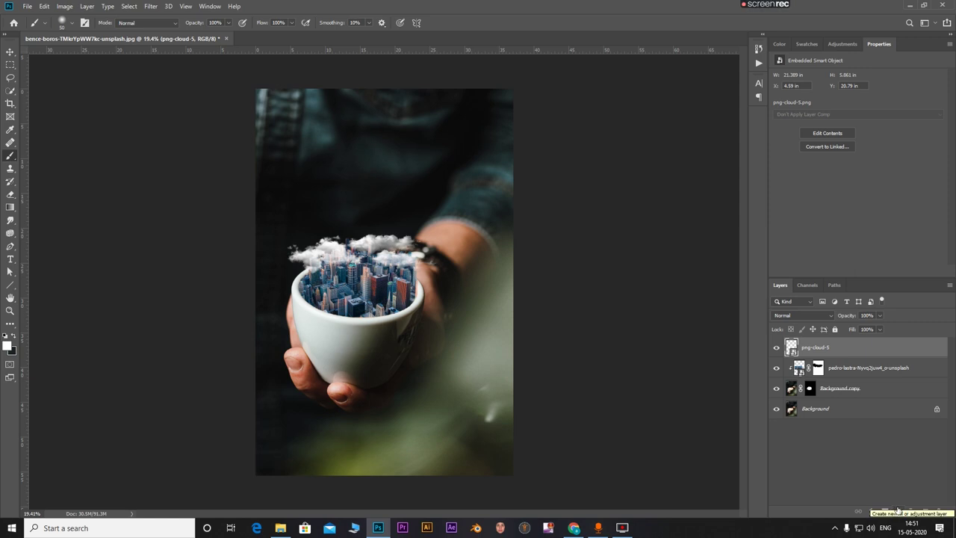
- Add a Selective Color adjustment layer and add more black to the Blacks range
{"action": "left_click", "coordinate": [899, 510]}
{"action": "left_click", "coordinate": [900, 504]}
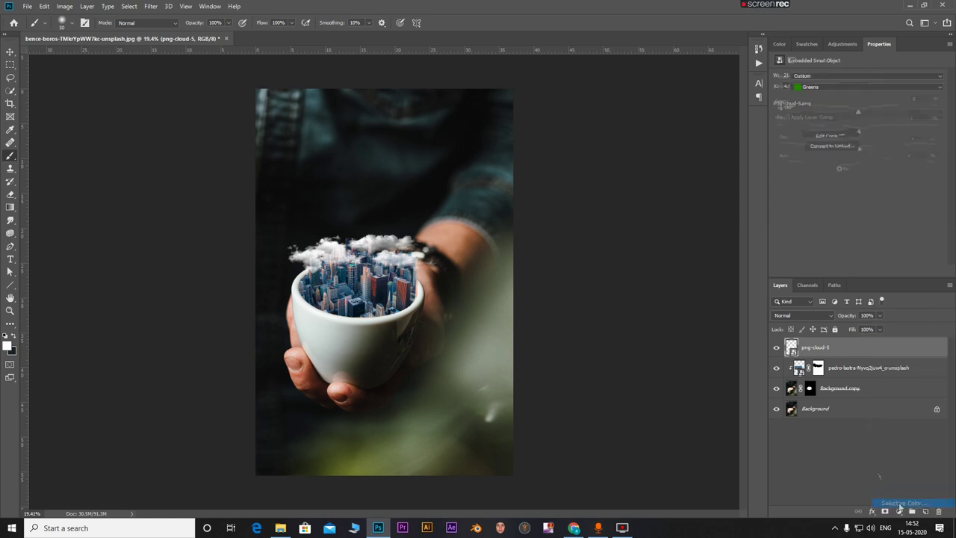
{"action": "left_click", "coordinate": [849, 88]}
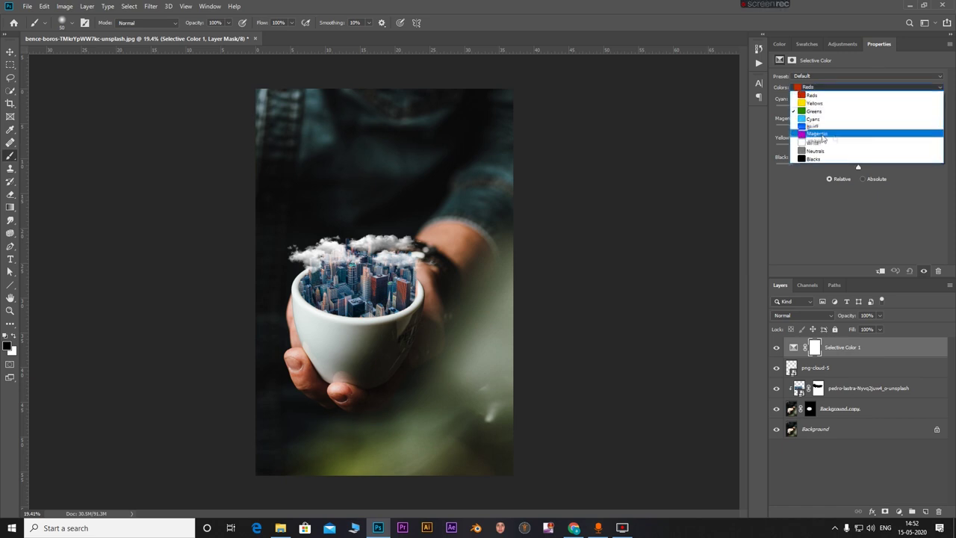
{"action": "left_click", "coordinate": [814, 158]}
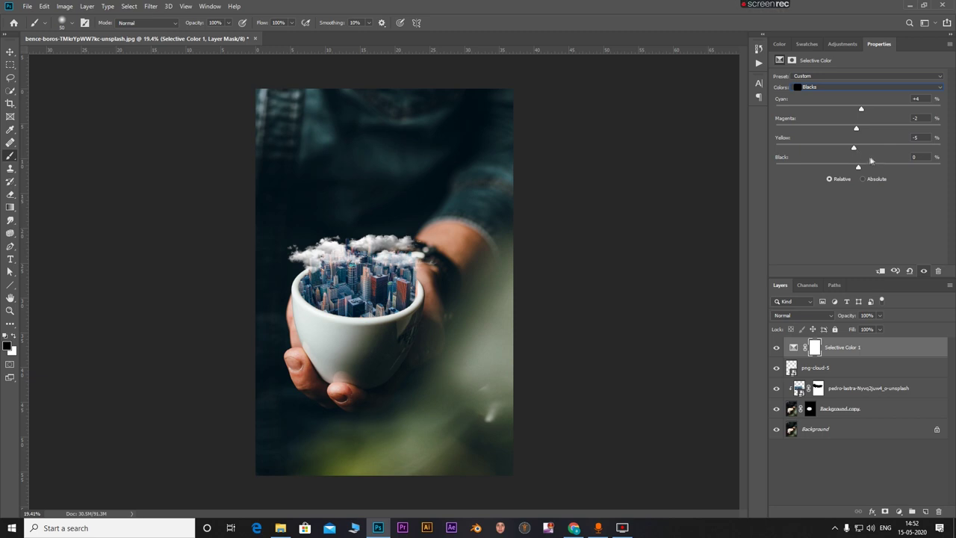
{"action": "left_click_drag", "start_coordinate": [858, 168], "coordinate": [861, 173]}
- Add cyan to the Neutrals range in the Selective Color adjustment
{"action": "left_click", "coordinate": [822, 88]}
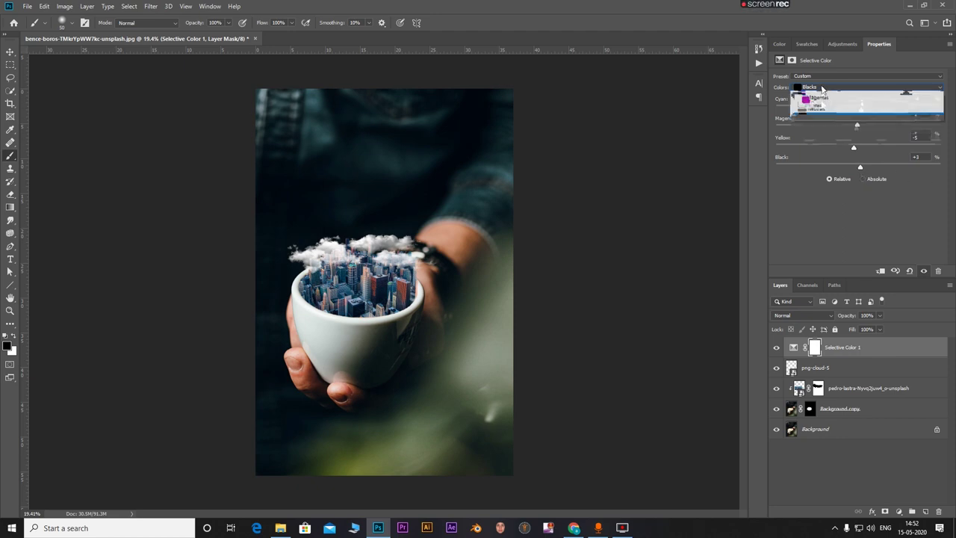
{"action": "left_click", "coordinate": [844, 155]}
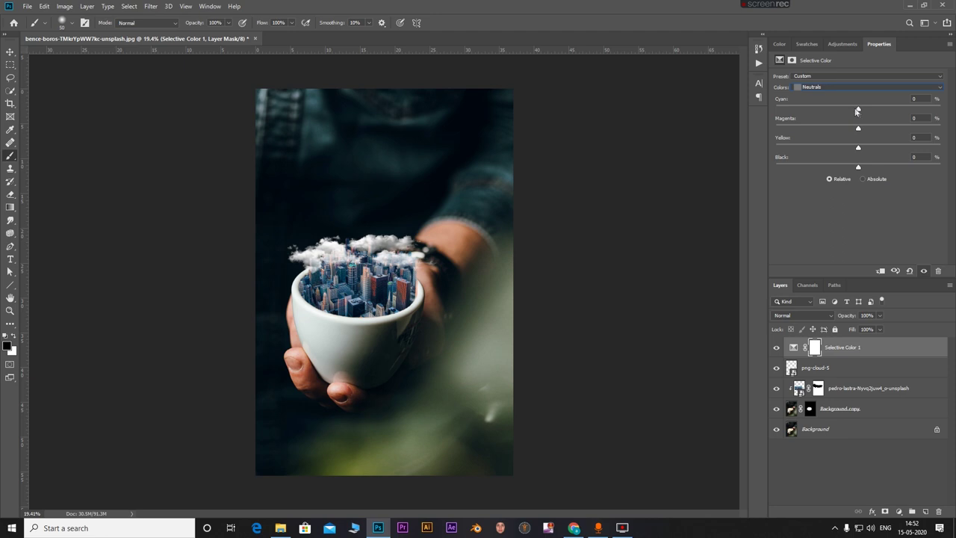
{"action": "left_click_drag", "start_coordinate": [856, 110], "coordinate": [849, 168]}
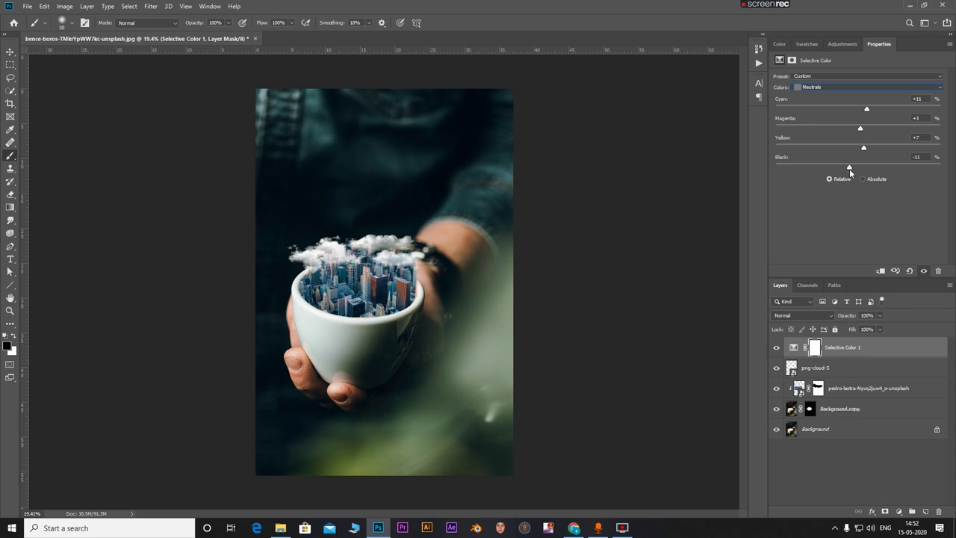
- Set the Cyans range to −40 cyan, +32 magenta, −8 yellow and +32 black
{"action": "left_click", "coordinate": [808, 88]}
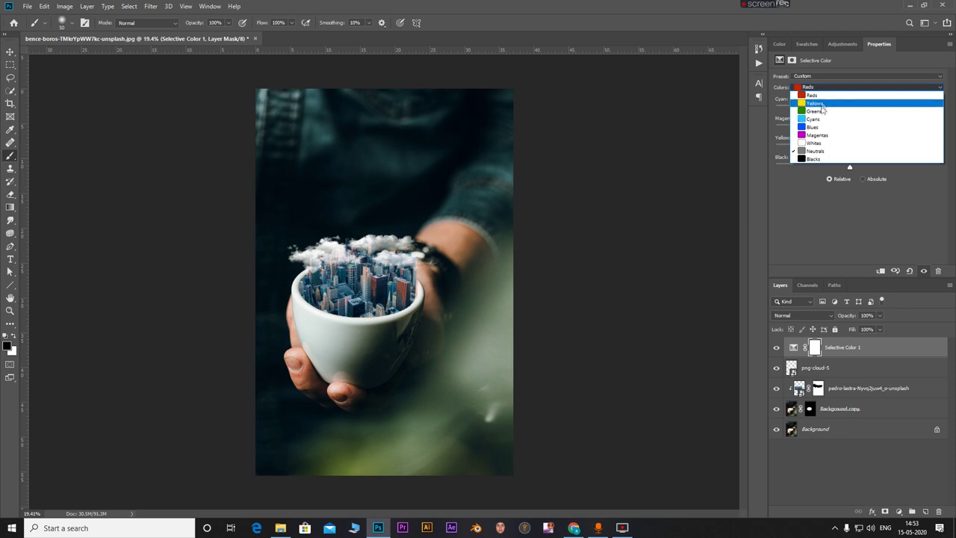
{"action": "left_click", "coordinate": [823, 119]}
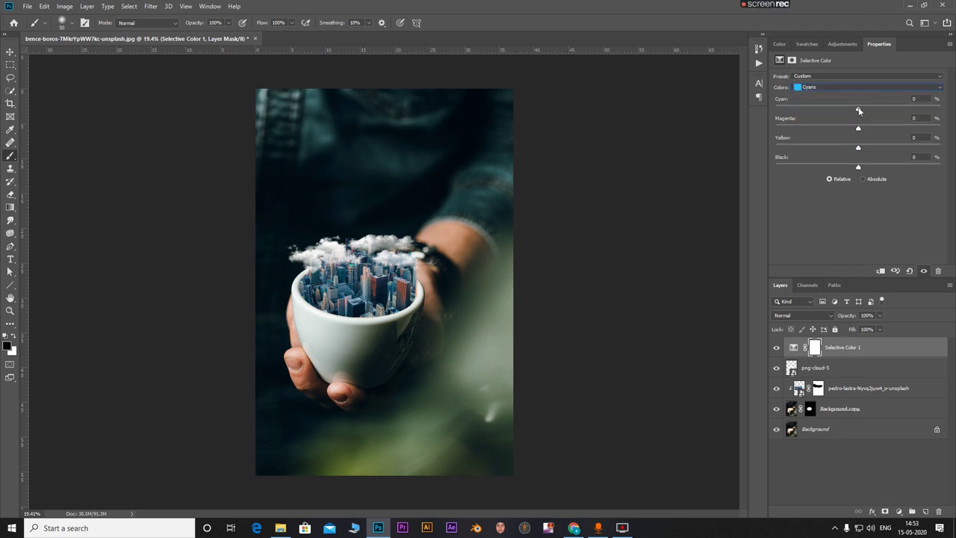
{"action": "left_click_drag", "start_coordinate": [859, 109], "coordinate": [842, 122]}
{"action": "mouse_move", "coordinate": [858, 131]}
{"action": "left_mouse_down"}
{"action": "mouse_move", "coordinate": [882, 131]}
{"action": "mouse_move", "coordinate": [853, 133]}
{"action": "mouse_move", "coordinate": [873, 130]}
{"action": "left_mouse_up"}
{"action": "left_click_drag", "start_coordinate": [859, 148], "coordinate": [886, 166]}
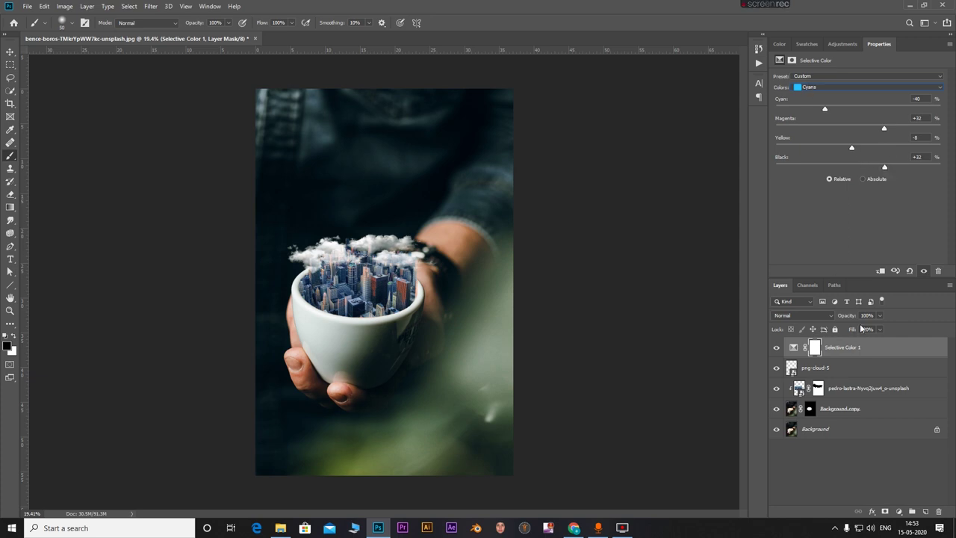
{"action": "left_click", "coordinate": [899, 512]}
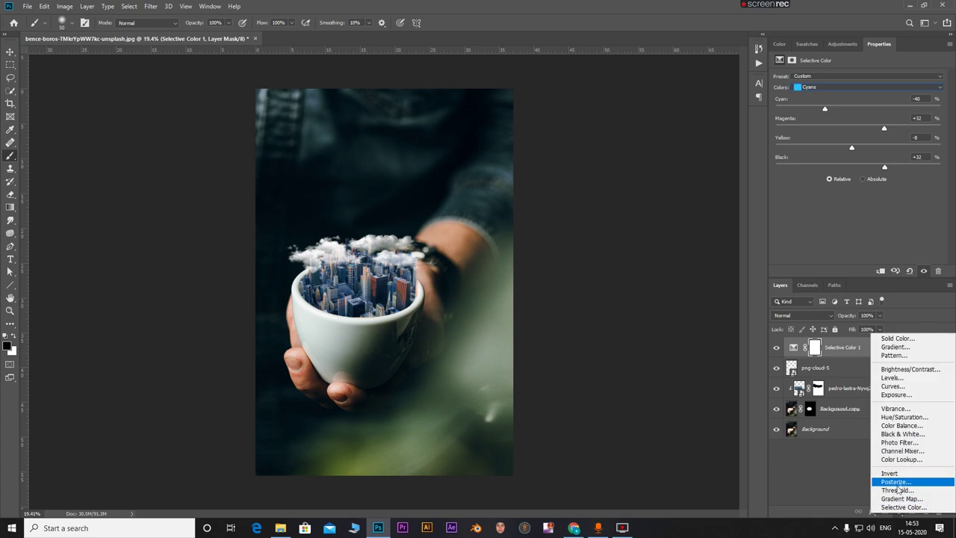
- Add a Gradient Map adjustment layer blended as Soft Light
{"action": "left_click", "coordinate": [900, 498]}
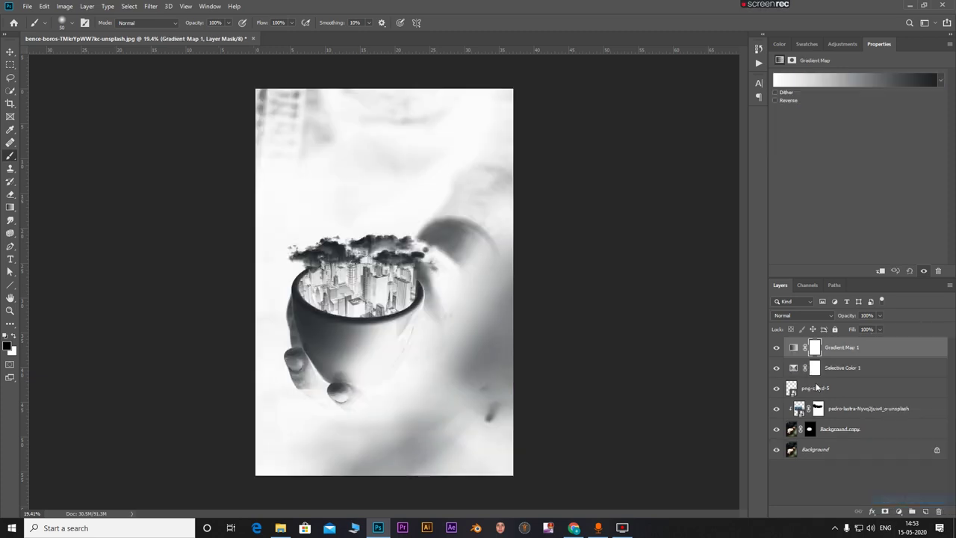
{"action": "left_click", "coordinate": [794, 349]}
{"action": "left_click", "coordinate": [796, 319]}
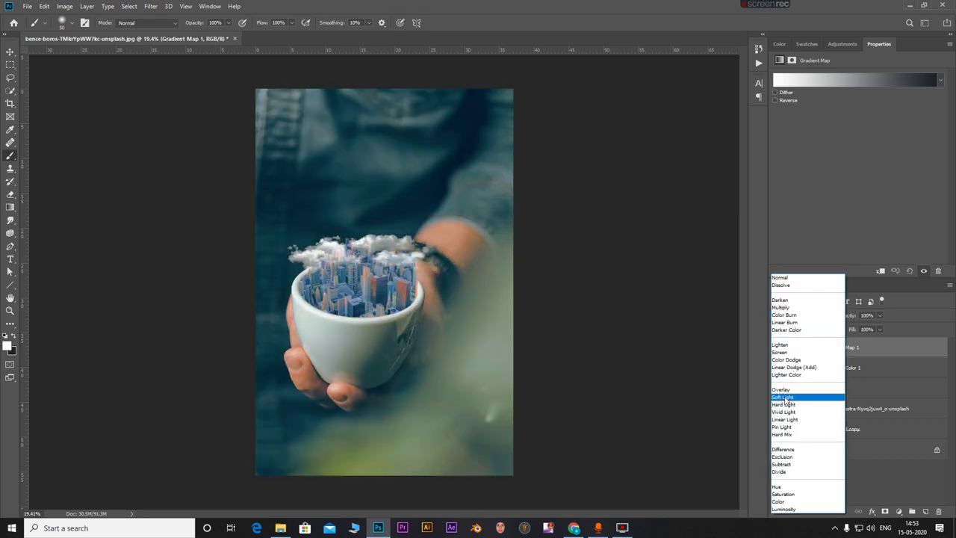
{"action": "left_click", "coordinate": [785, 396]}
- Load the Photographic Toning presets and set the gradient map to Sepia Highlights 1
{"action": "left_click", "coordinate": [801, 82]}
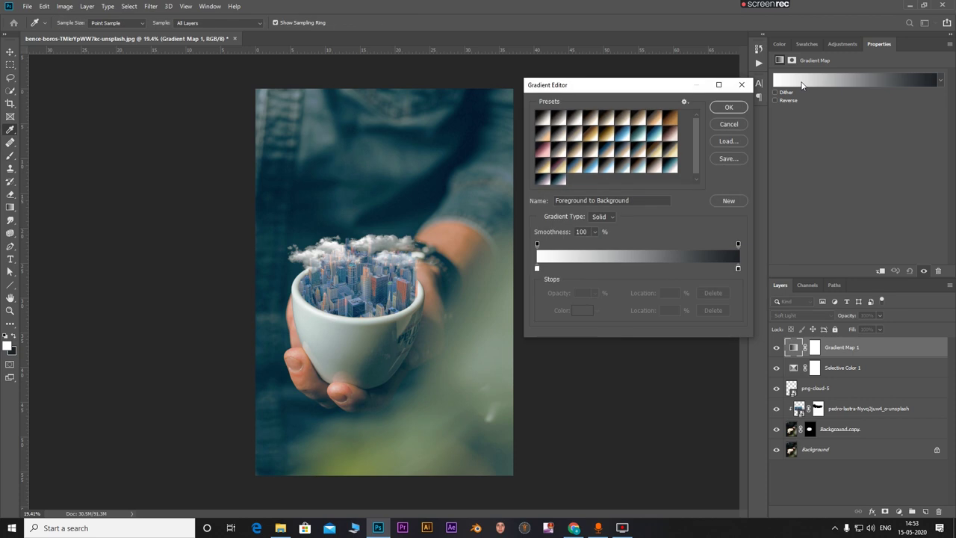
{"action": "left_click", "coordinate": [685, 103]}
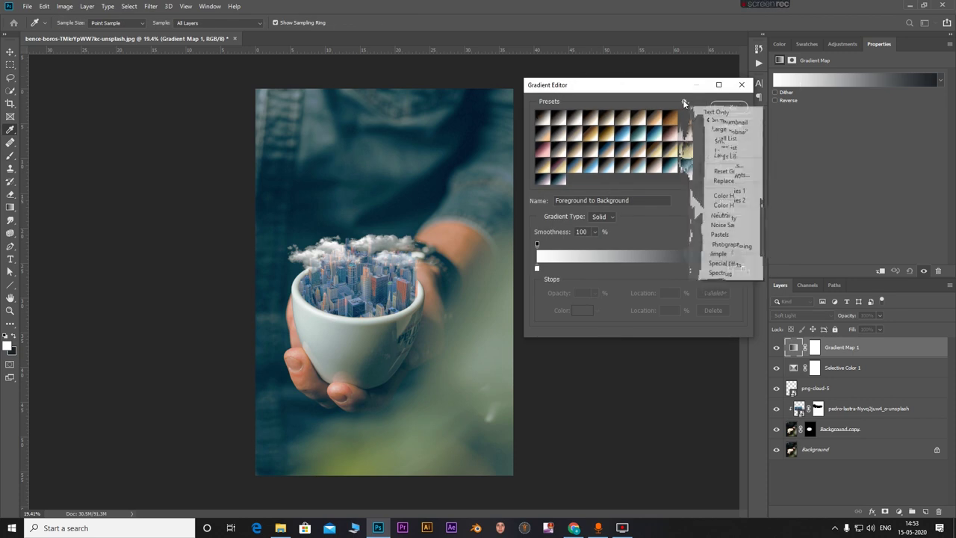
{"action": "left_click", "coordinate": [728, 246]}
{"action": "left_click", "coordinate": [433, 198]}
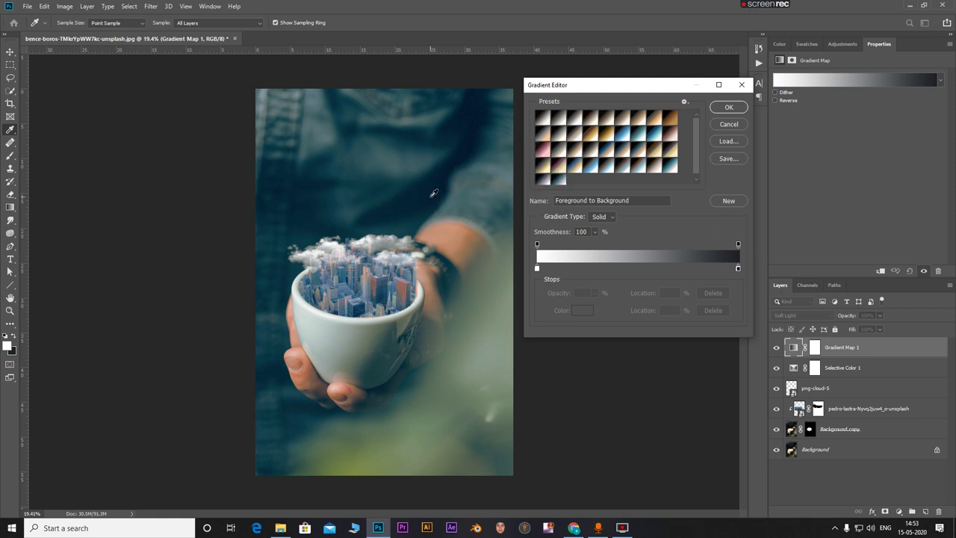
{"action": "left_click", "coordinate": [542, 140]}
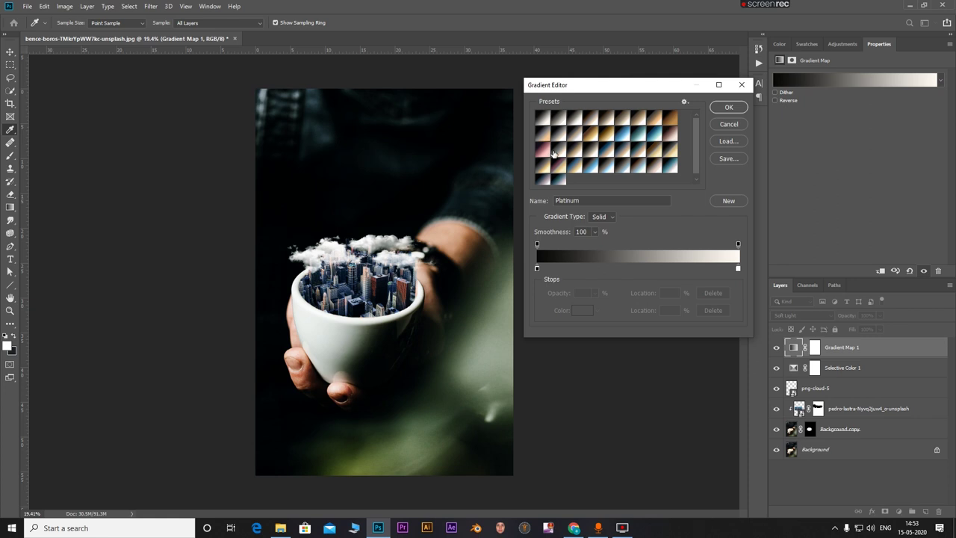
{"action": "left_click", "coordinate": [542, 138]}
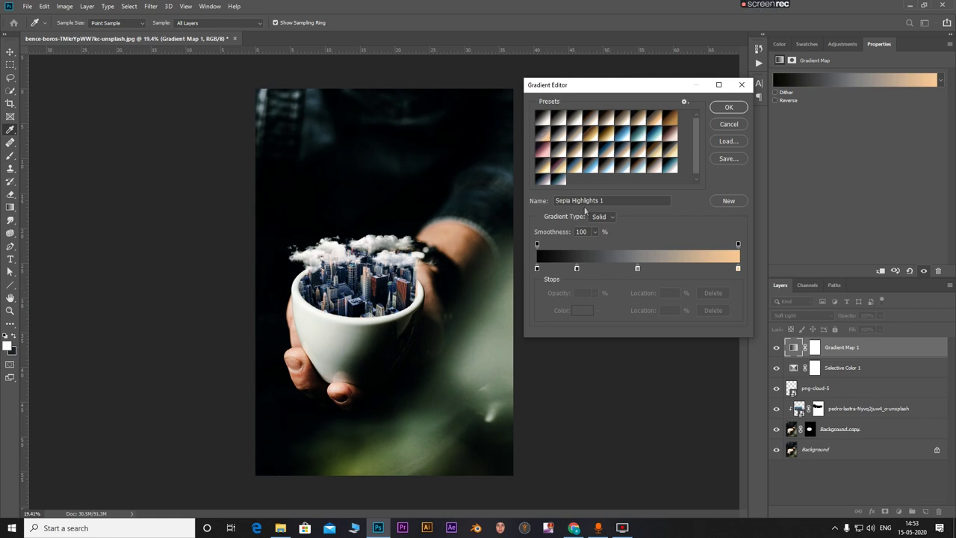
{"action": "left_click", "coordinate": [731, 108]}
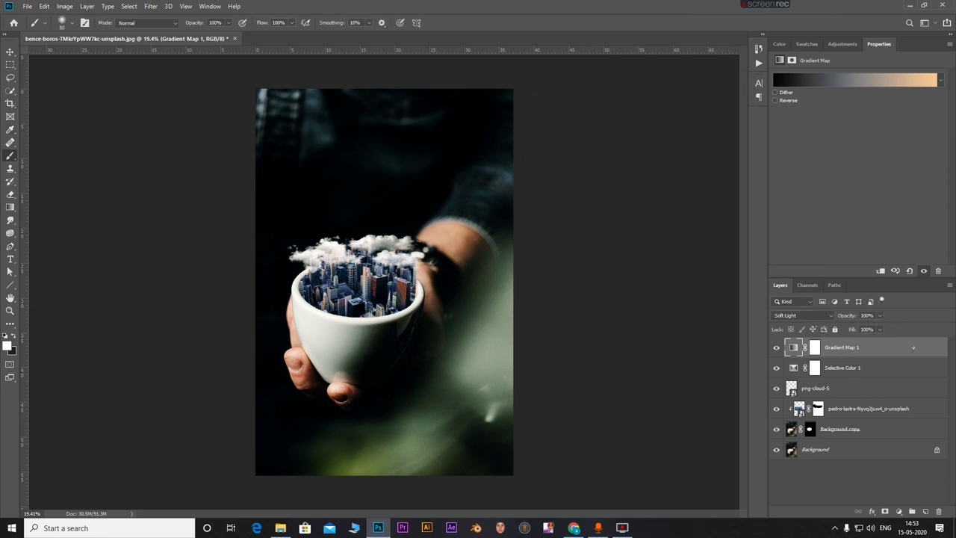
- Lower the Gradient Map 1 opacity to 50% and add a new empty Layer 1 above it
{"action": "left_click", "coordinate": [880, 315]}
{"action": "left_click_drag", "start_coordinate": [880, 328], "coordinate": [856, 320]}
{"action": "type", "text": "50"}
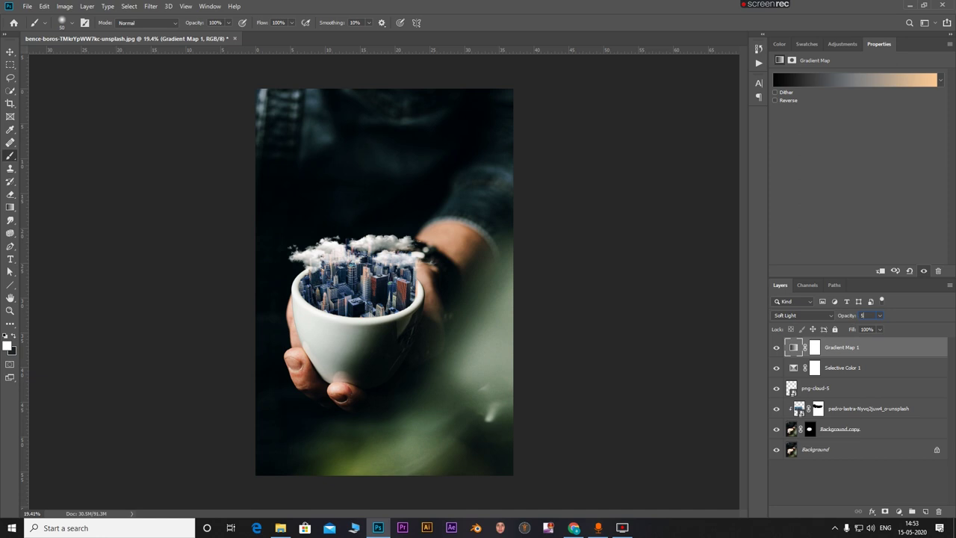
{"action": "left_click", "coordinate": [842, 484]}
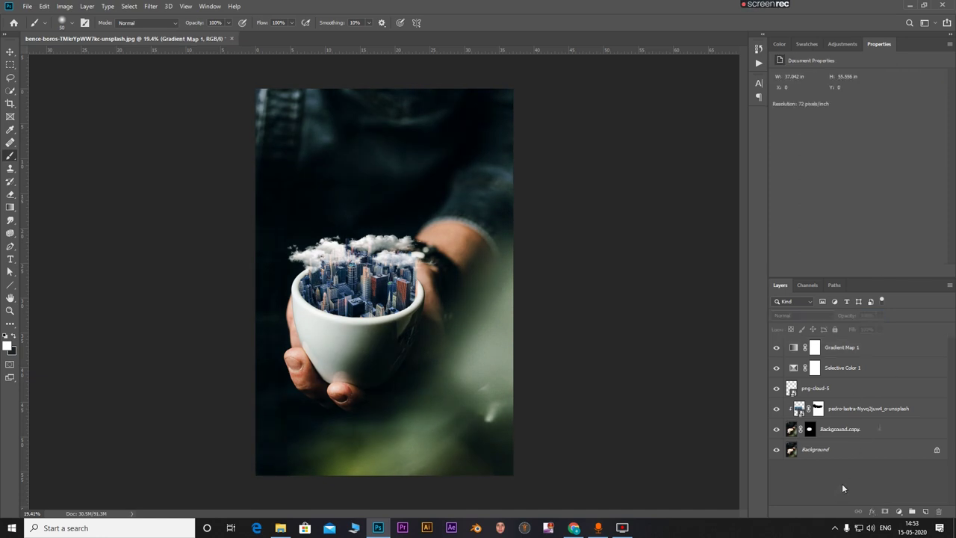
{"action": "left_click", "coordinate": [878, 347]}
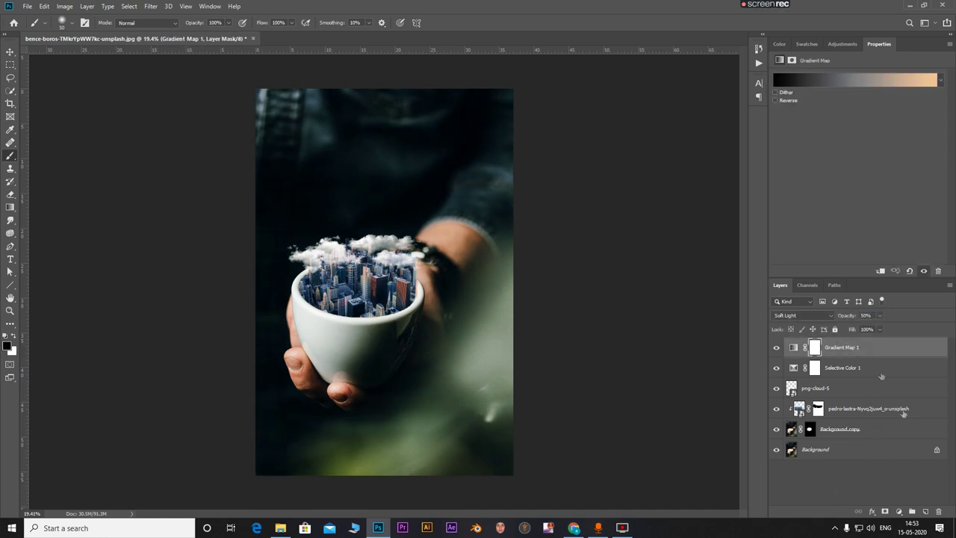
{"action": "left_click", "coordinate": [925, 512]}
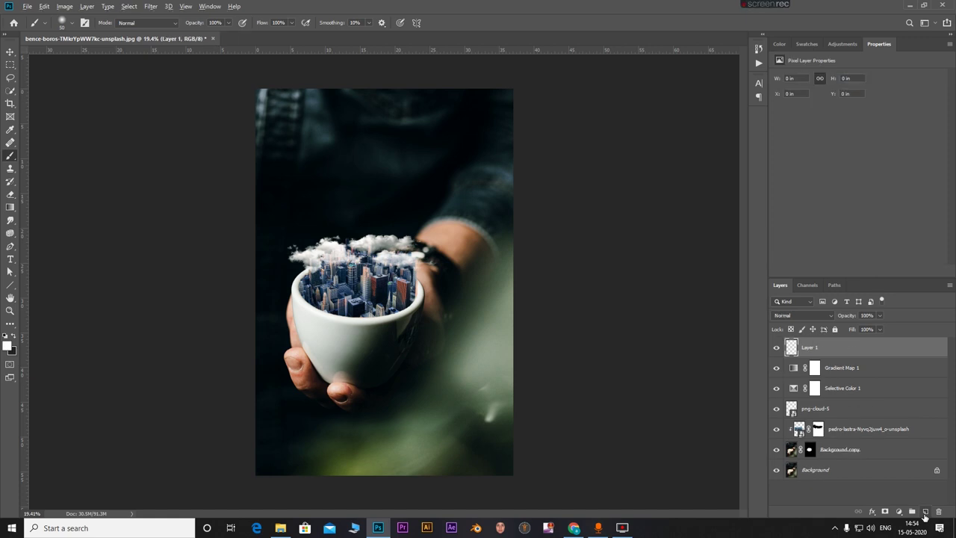
- Stamp all visible layers into Layer 1 with Ctrl+Alt+Shift+E and launch the Camera Raw Filter
{"action": "key", "text": "ctrl+shift+alt+e"}
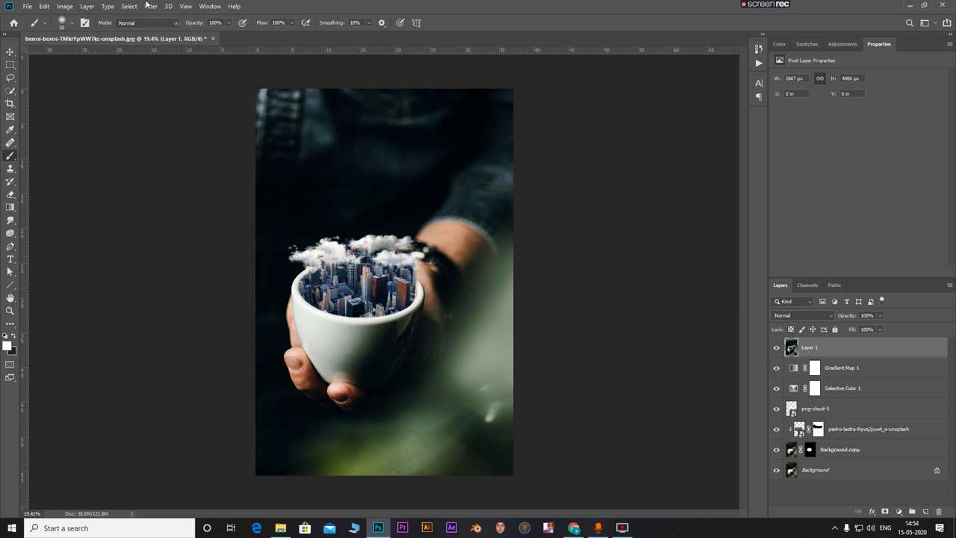
{"action": "left_click", "coordinate": [150, 6]}
{"action": "left_click", "coordinate": [162, 66]}
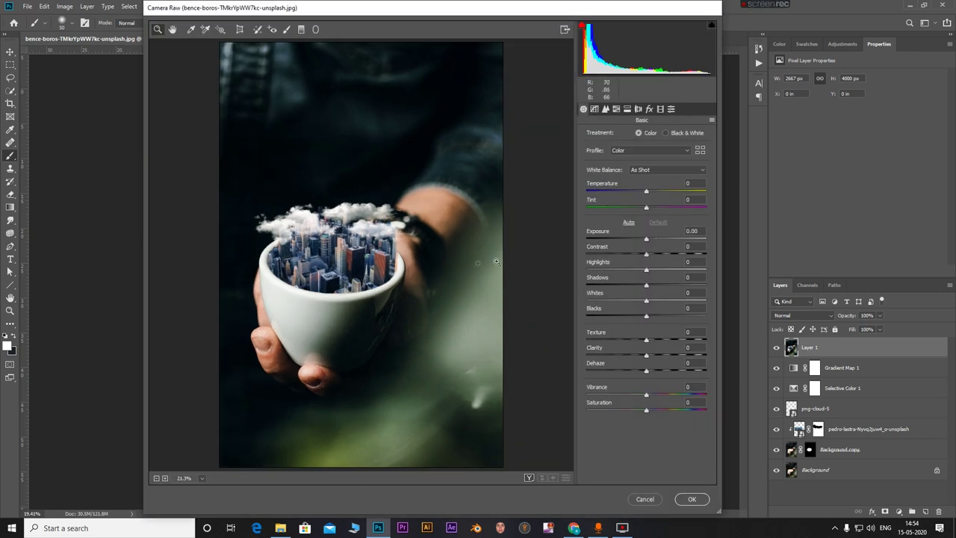
- Set Exposure +0.30, Contrast −14, Shadows +25, Blacks −11, Texture +27 and Clarity +20 in Camera Raw
{"action": "left_click_drag", "start_coordinate": [646, 240], "coordinate": [640, 320]}
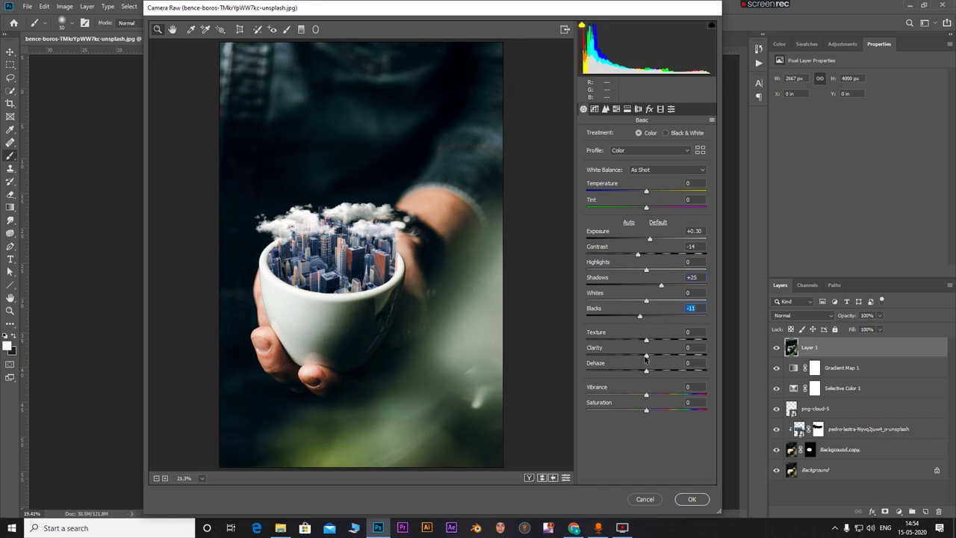
{"action": "mouse_move", "coordinate": [647, 356]}
{"action": "left_mouse_down"}
{"action": "mouse_move", "coordinate": [657, 363]}
{"action": "mouse_move", "coordinate": [666, 343]}
{"action": "mouse_move", "coordinate": [648, 373]}
{"action": "mouse_move", "coordinate": [664, 375]}
{"action": "mouse_move", "coordinate": [642, 373]}
{"action": "left_mouse_up"}
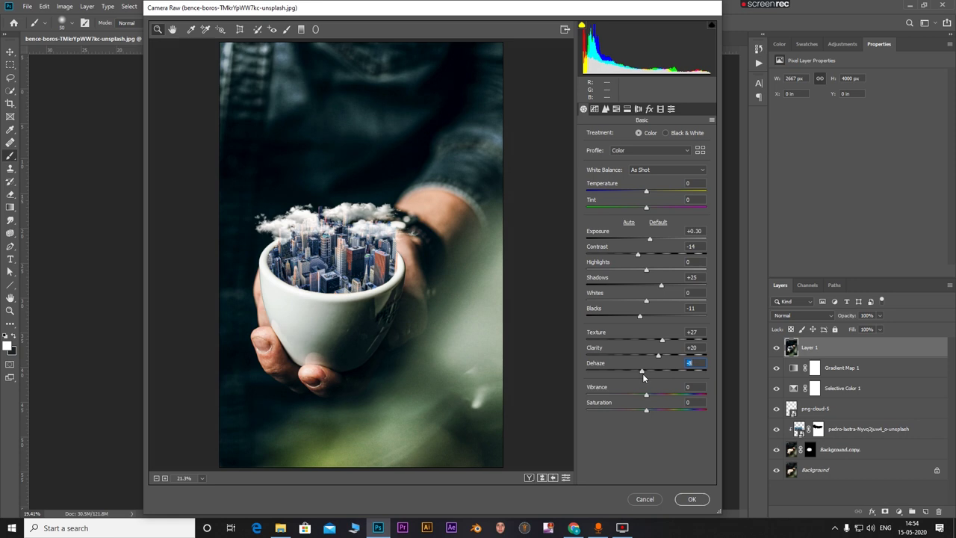
{"action": "left_click", "coordinate": [617, 110]}
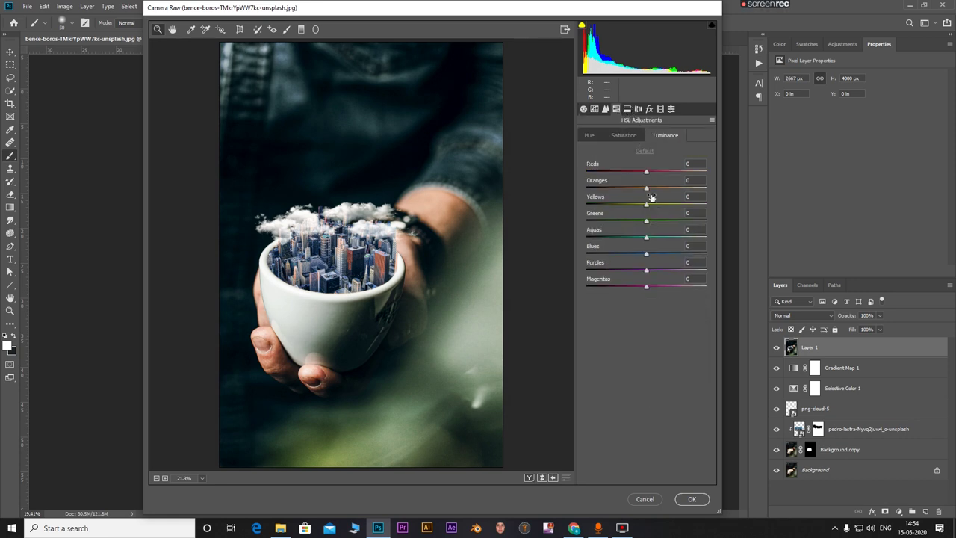
- Set the Yellows and Greens hue to −100 and shift Blues hue toward teal (−21)
{"action": "left_click", "coordinate": [621, 135]}
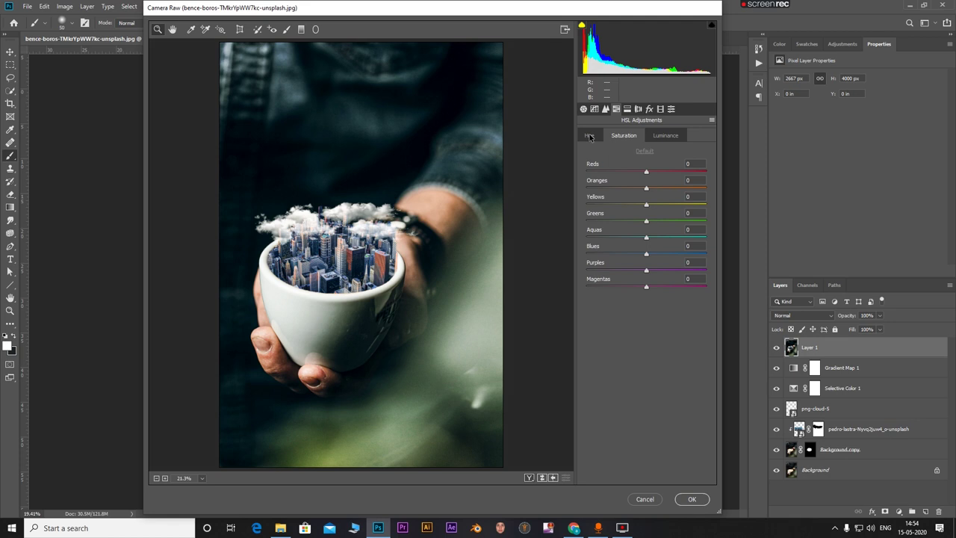
{"action": "left_click", "coordinate": [590, 136]}
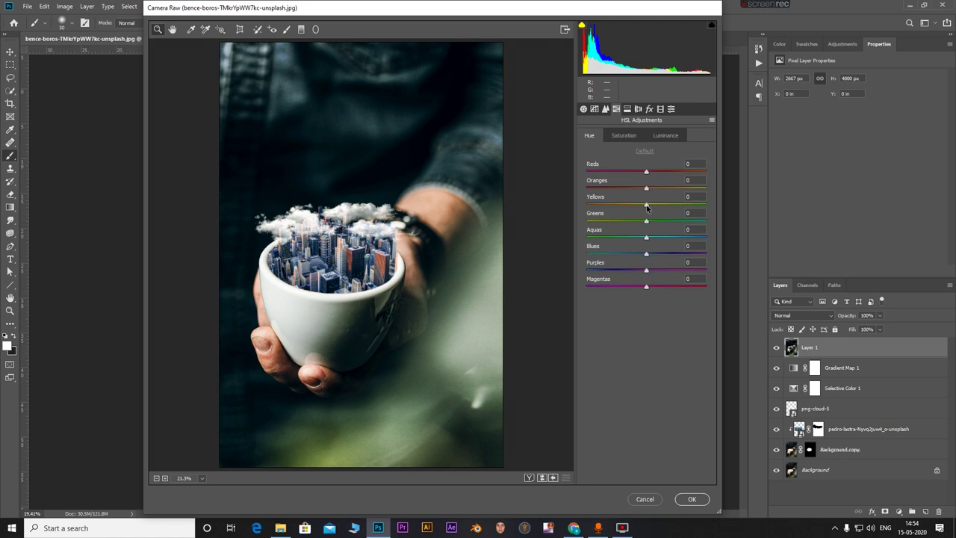
{"action": "left_click_drag", "start_coordinate": [647, 206], "coordinate": [576, 212]}
{"action": "left_click_drag", "start_coordinate": [646, 222], "coordinate": [569, 217]}
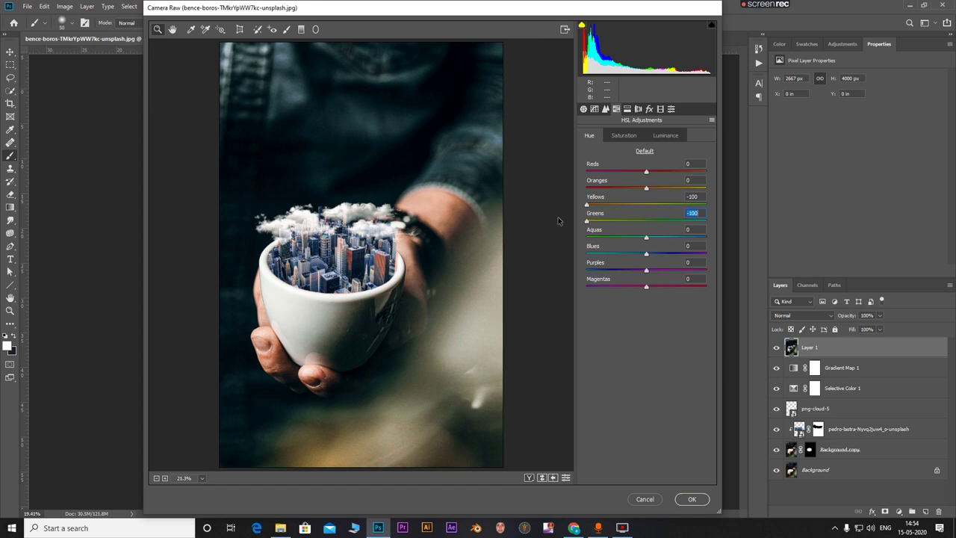
{"action": "left_click", "coordinate": [647, 255]}
{"action": "mouse_move", "coordinate": [647, 256]}
{"action": "left_mouse_down"}
{"action": "mouse_move", "coordinate": [589, 256]}
{"action": "mouse_move", "coordinate": [648, 264]}
{"action": "mouse_move", "coordinate": [634, 266]}
{"action": "left_mouse_up"}
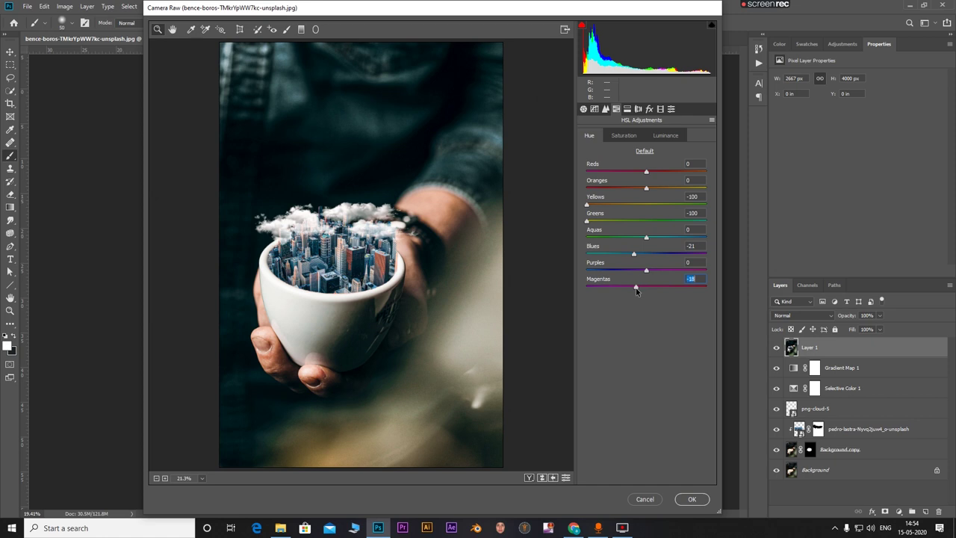
- Raise Oranges +8, Yellows +32 and Greens +12 luminance, and set lens Vignetting to −96
{"action": "left_click", "coordinate": [659, 138]}
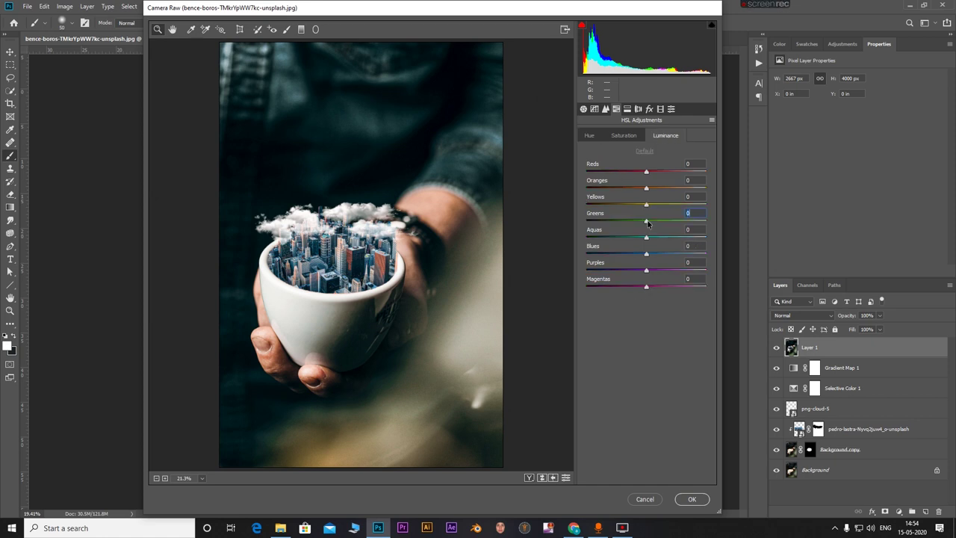
{"action": "left_click_drag", "start_coordinate": [648, 222], "coordinate": [650, 190]}
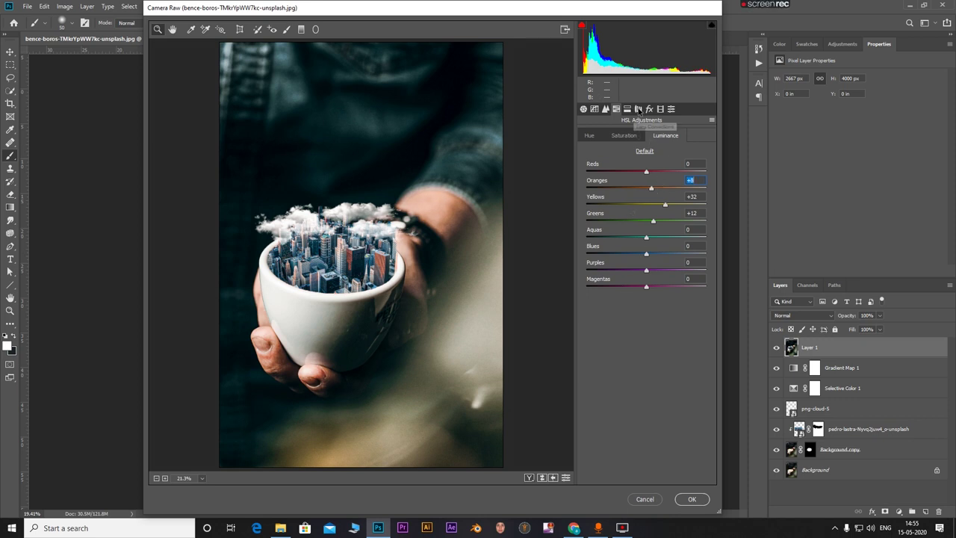
{"action": "left_click", "coordinate": [639, 109]}
{"action": "left_click_drag", "start_coordinate": [645, 299], "coordinate": [589, 299]}
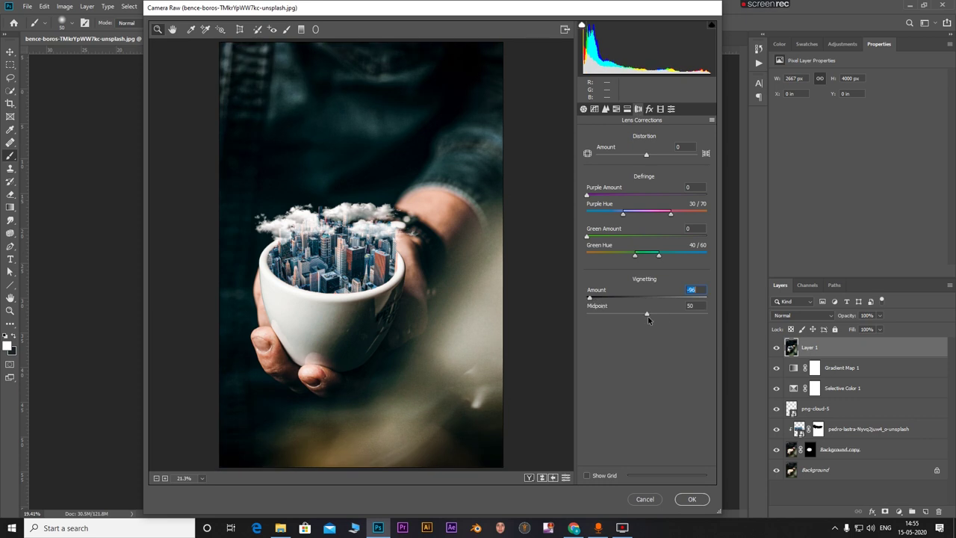
- Add a post-crop vignette with Amount −18 and Feather 82, then apply the Camera Raw grading to Layer 1
{"action": "left_click", "coordinate": [646, 313]}
{"action": "left_click", "coordinate": [649, 109]}
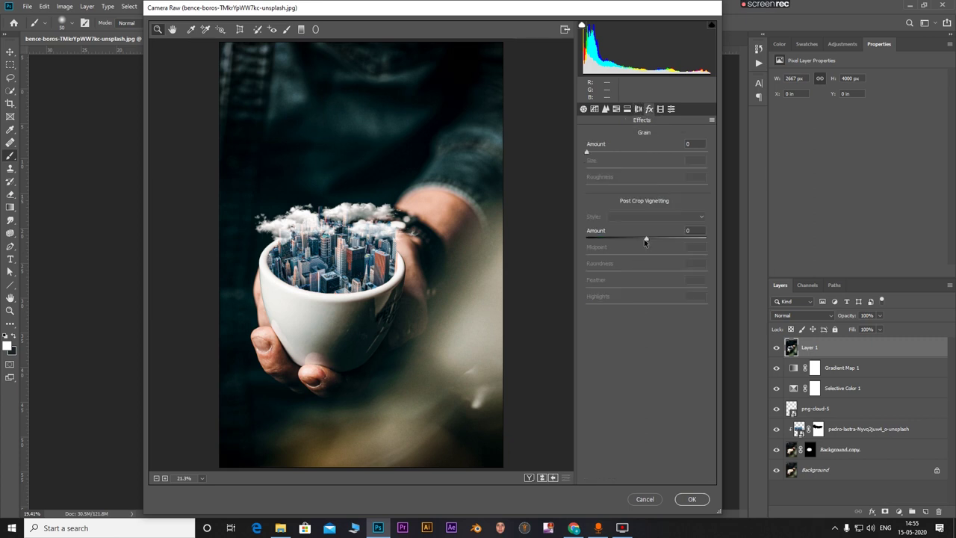
{"action": "left_click_drag", "start_coordinate": [644, 239], "coordinate": [635, 245]}
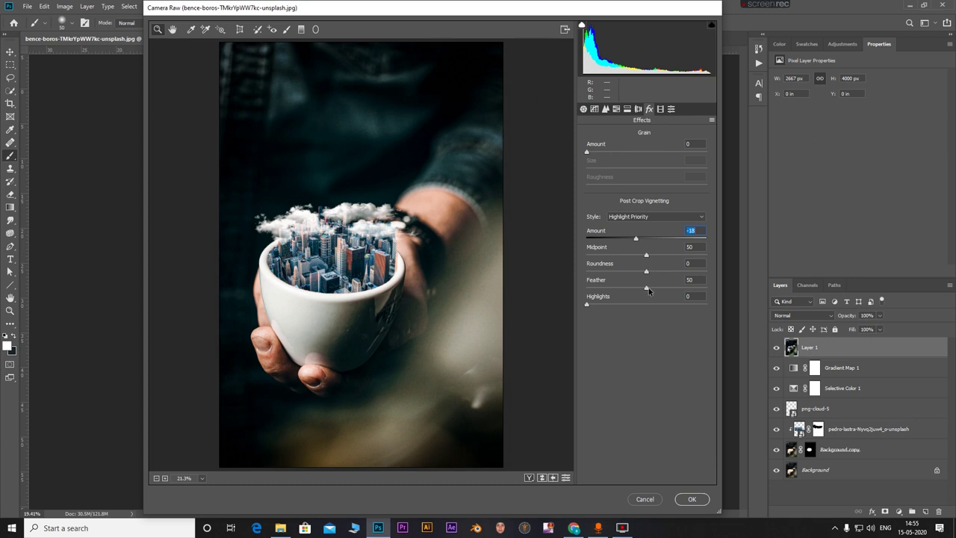
{"action": "left_click_drag", "start_coordinate": [647, 288], "coordinate": [685, 290]}
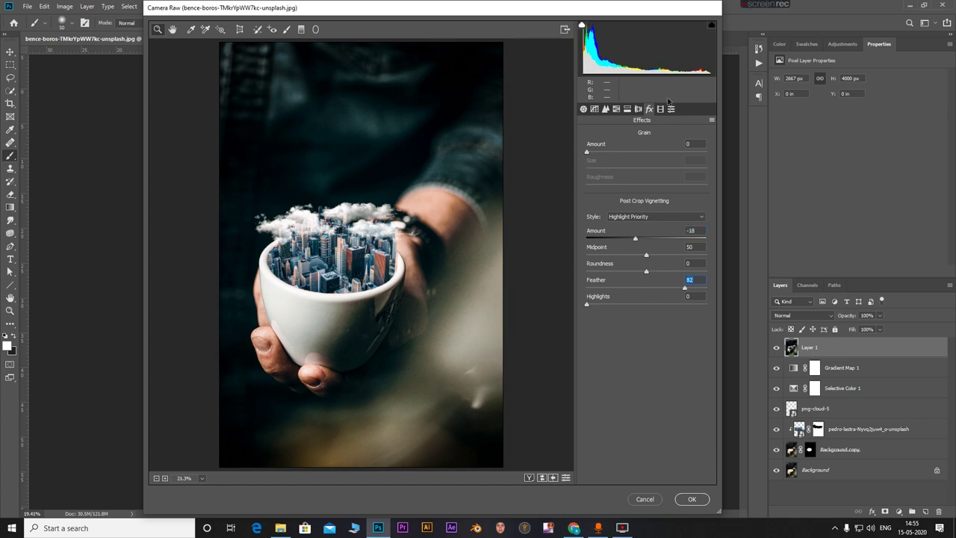
{"action": "left_click", "coordinate": [694, 499]}
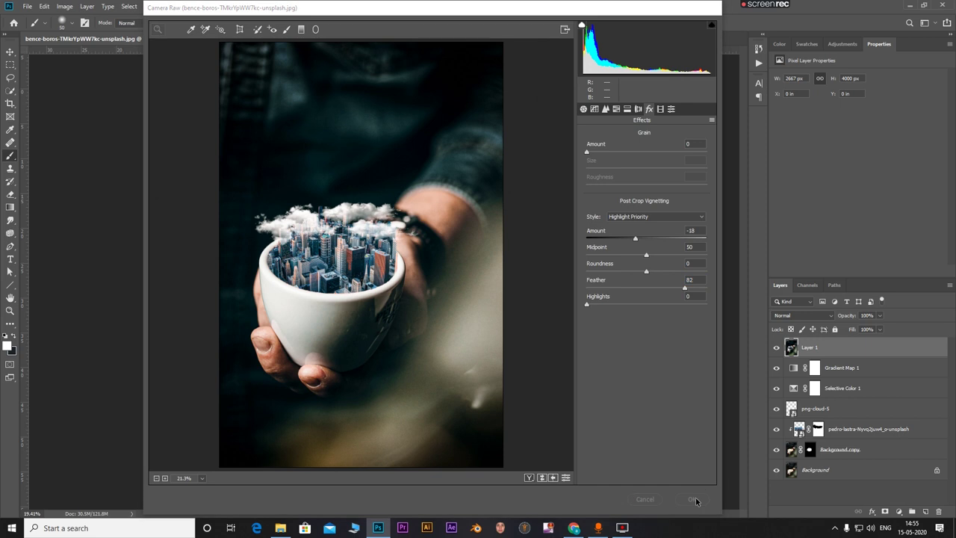